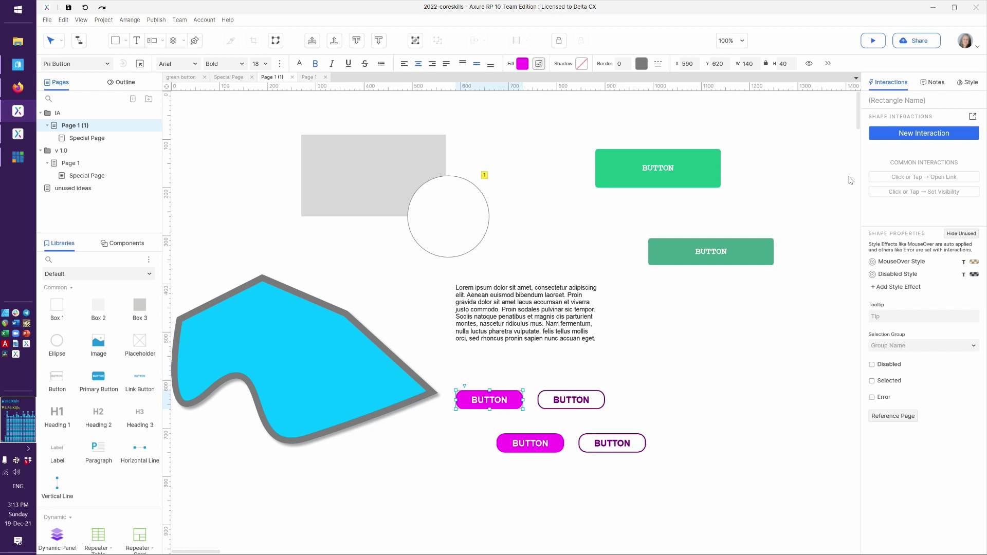
Add a Click or Tap interaction to the selected magenta button that opens the Special Page under Page 1 (1)
{"action": "left_click", "coordinate": [972, 118]}
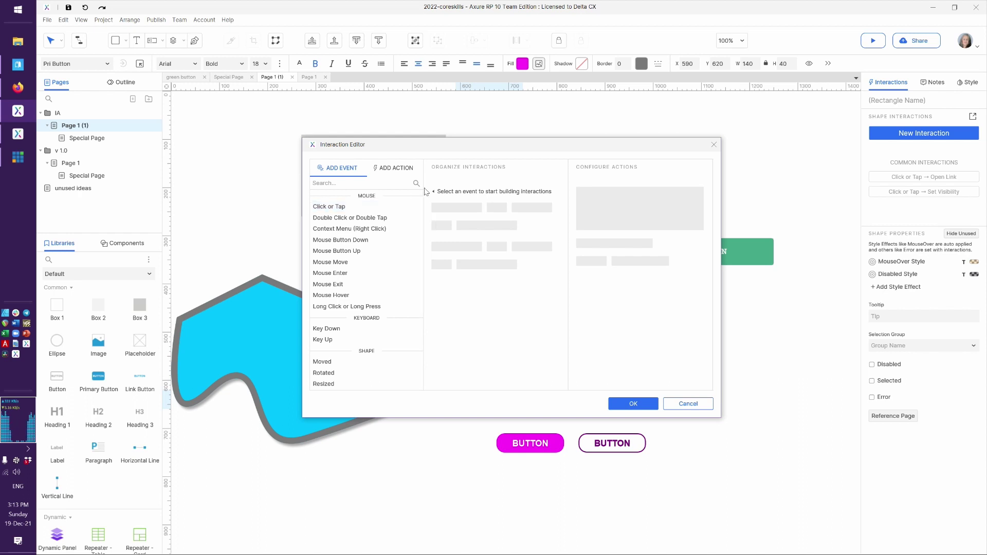
{"action": "left_click_drag", "start_coordinate": [497, 149], "coordinate": [495, 112]}
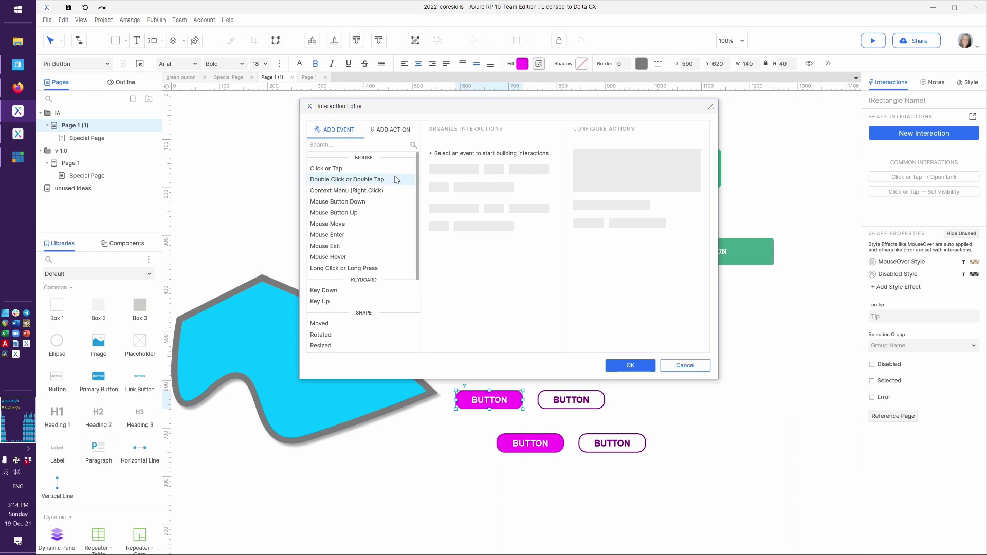
{"action": "left_click", "coordinate": [343, 170]}
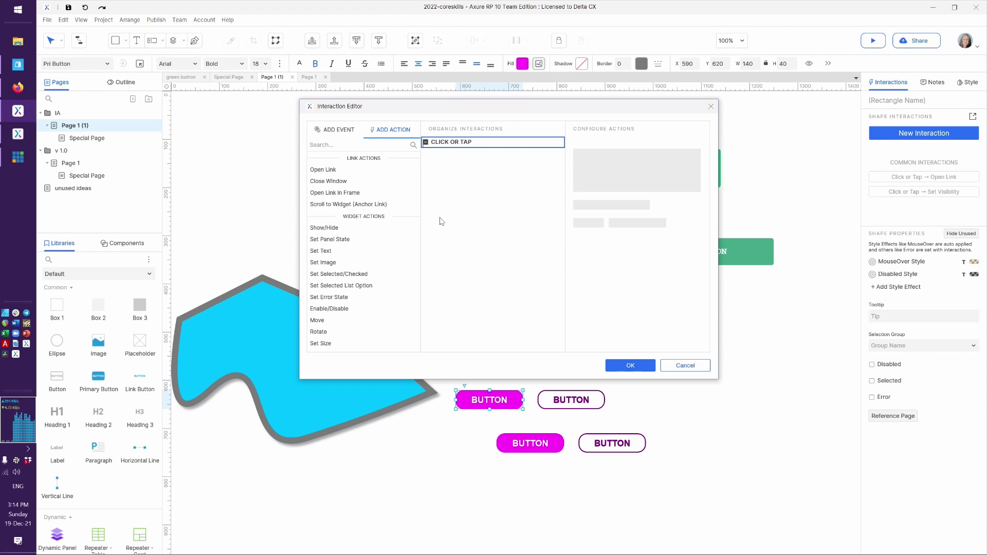
{"action": "left_click", "coordinate": [323, 170]}
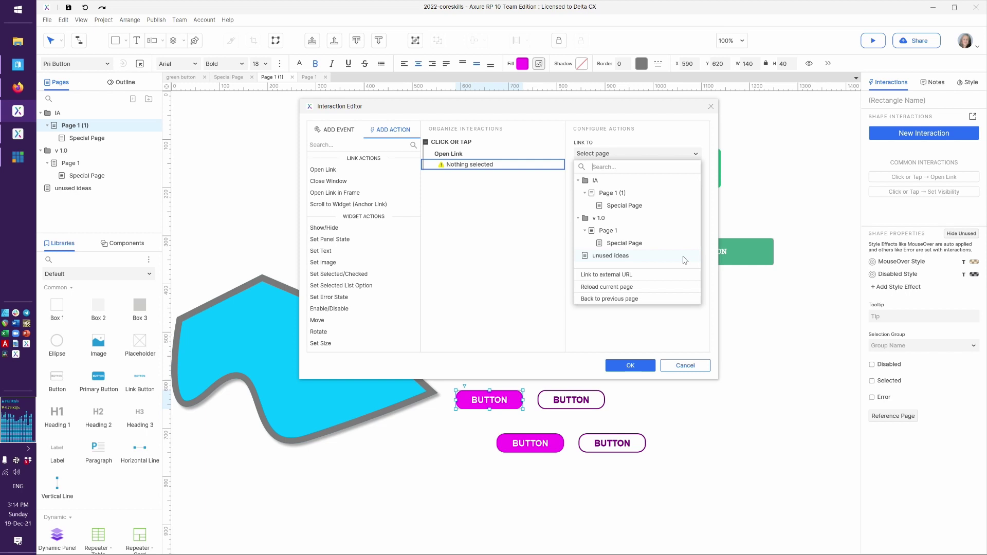
{"action": "left_click", "coordinate": [624, 206]}
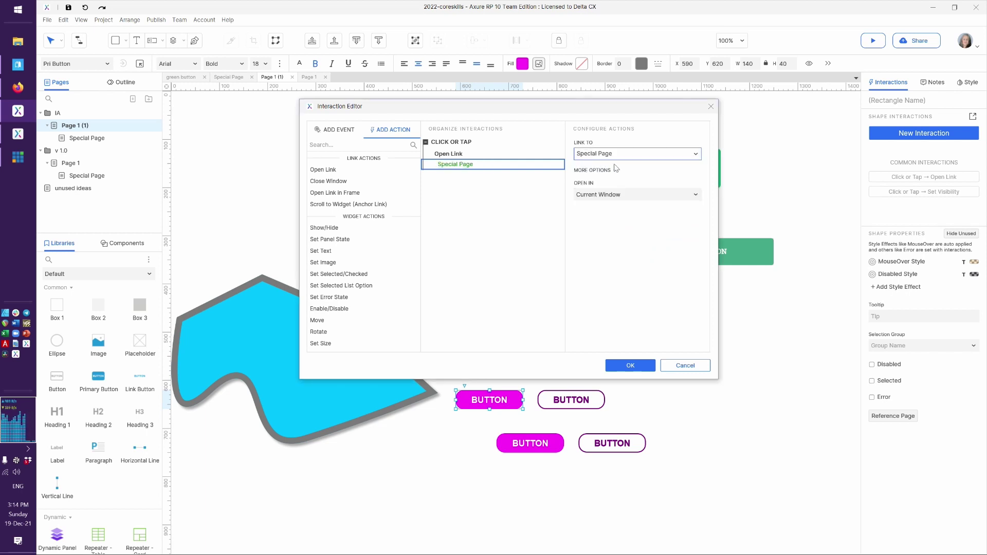
Check the window options for the button's link and try switching its target to an external URL
{"action": "left_click", "coordinate": [614, 198]}
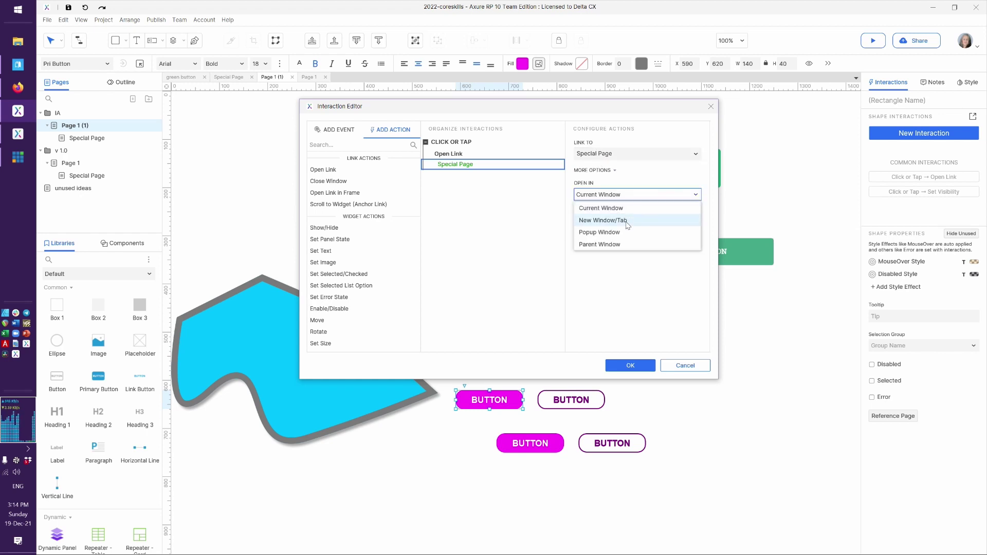
{"action": "left_click", "coordinate": [627, 186]}
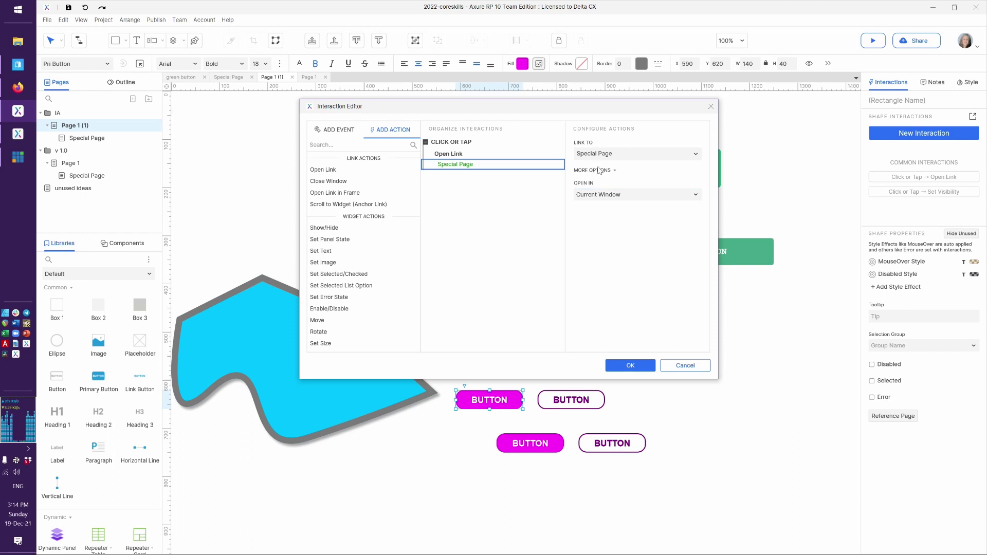
{"action": "left_click", "coordinate": [624, 154]}
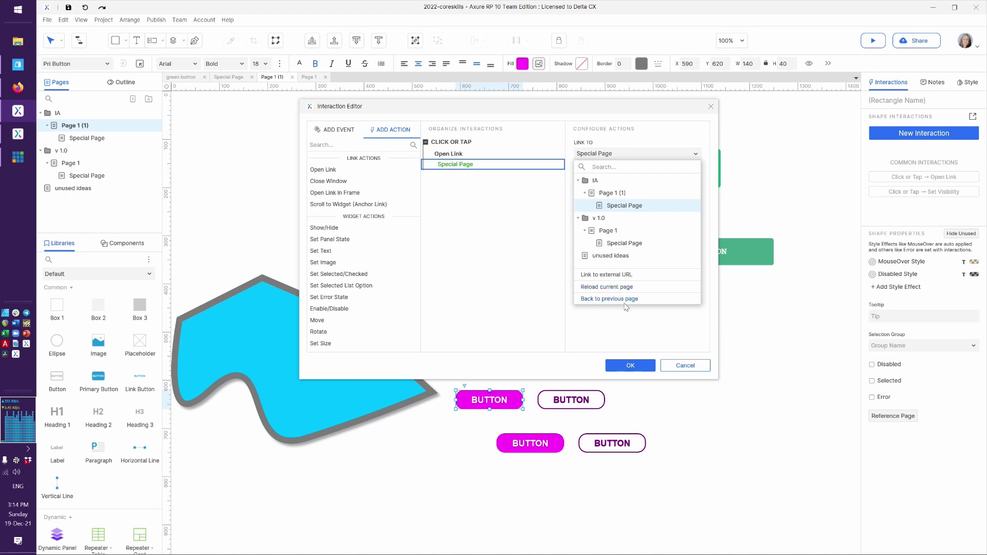
{"action": "left_click", "coordinate": [616, 275]}
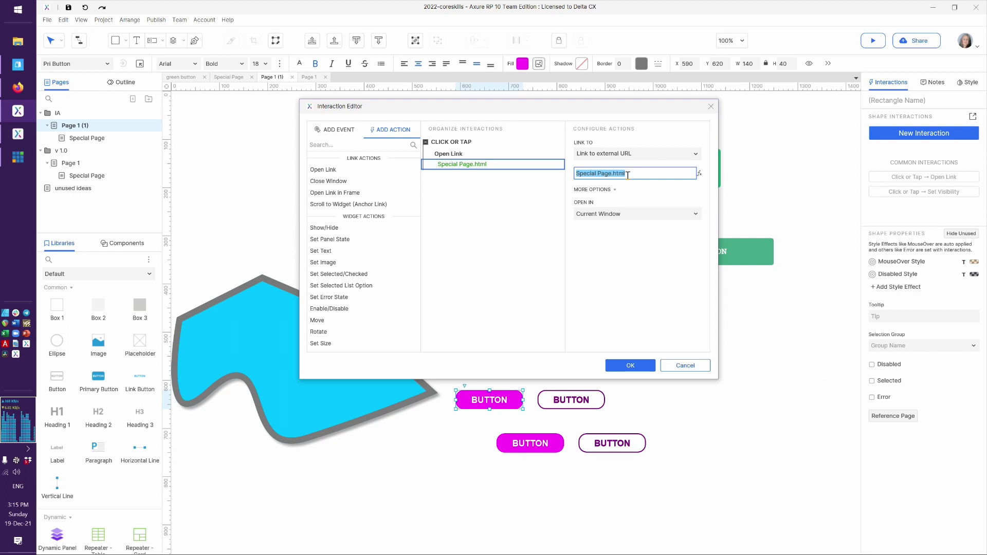
Set the button's link target to the Special Page under Page 1 (1) and apply the interaction
{"action": "left_click", "coordinate": [618, 152]}
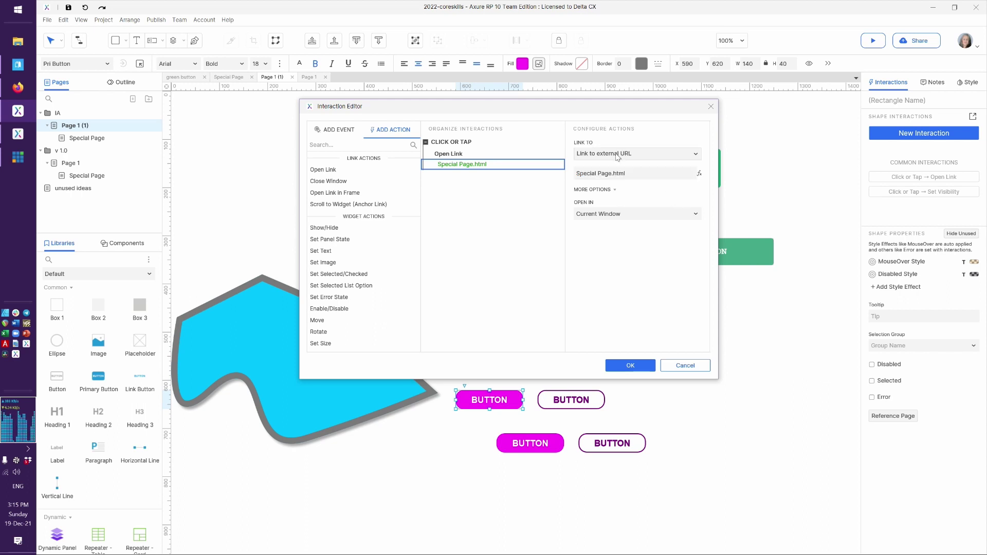
{"action": "left_click", "coordinate": [617, 206]}
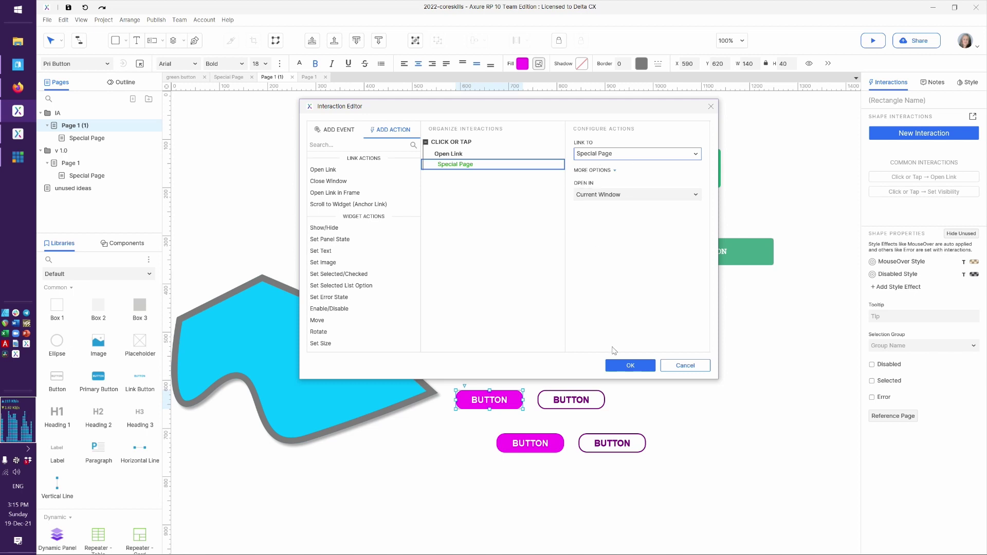
{"action": "left_click", "coordinate": [630, 365]}
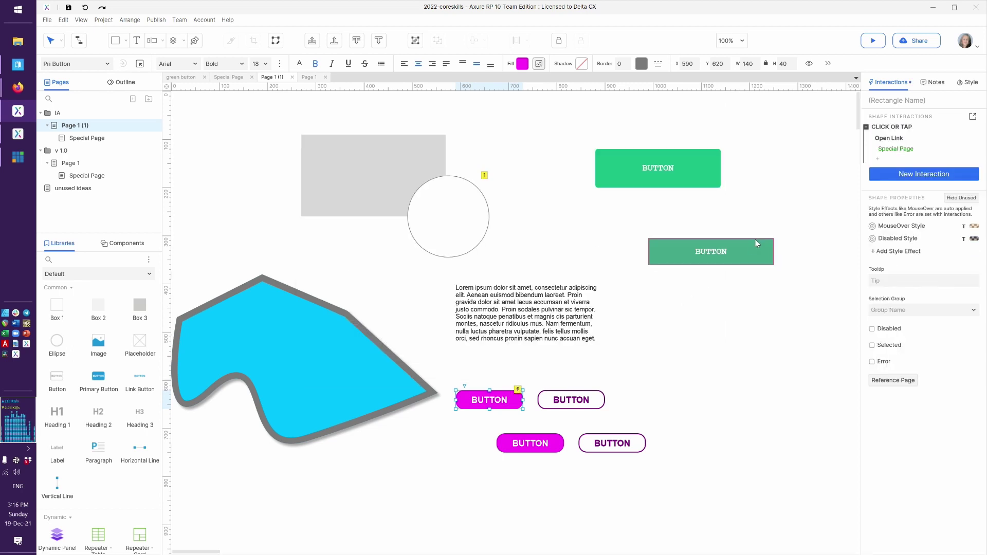
Preview the page in the browser, test the upper magenta button's link, and return to Axure RP
{"action": "left_click", "coordinate": [873, 41]}
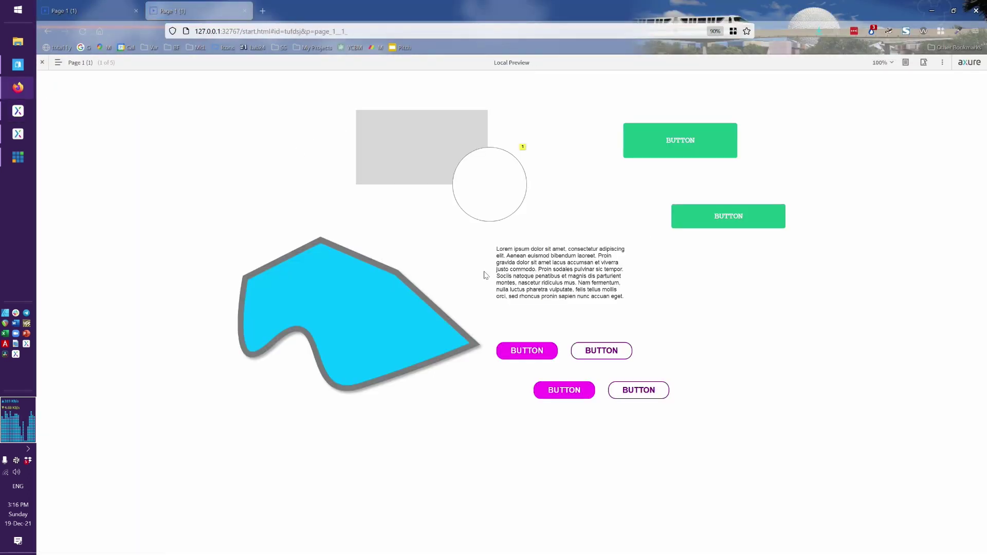
{"action": "left_click", "coordinate": [528, 352]}
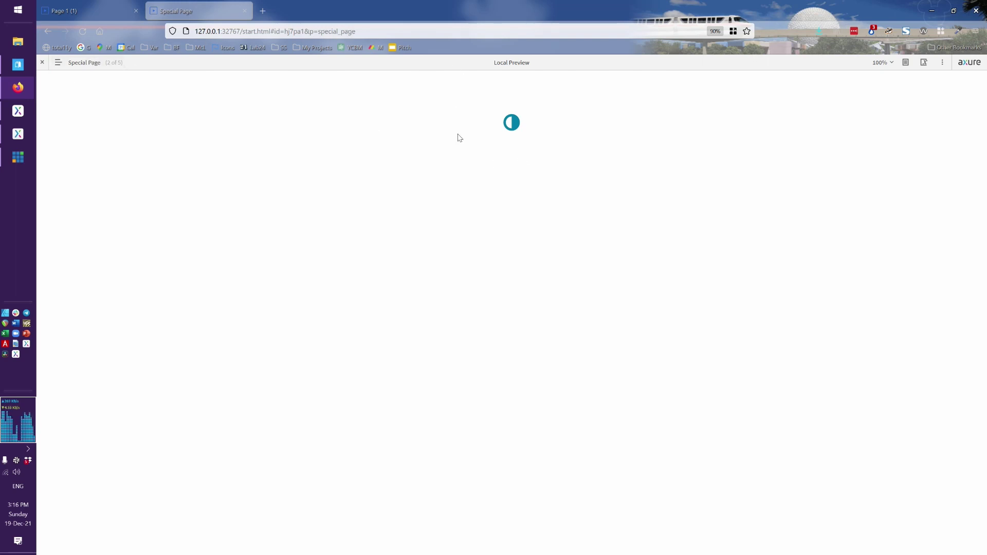
{"action": "key", "text": "alt+Tab"}
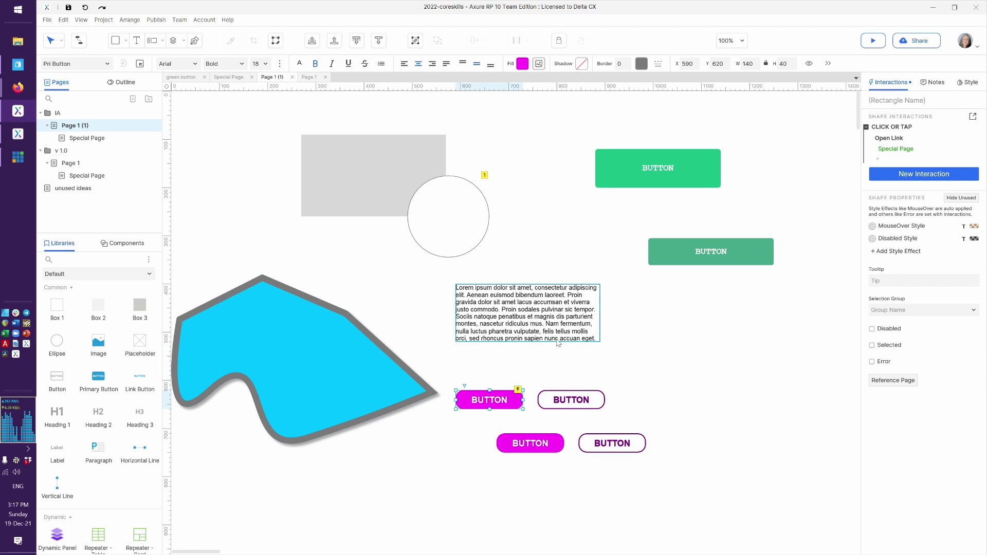
Insert a text link on the paragraph's sentences from "Proin sodales" through "nascetur ridiculus mus."
{"action": "left_click", "coordinate": [500, 307]}
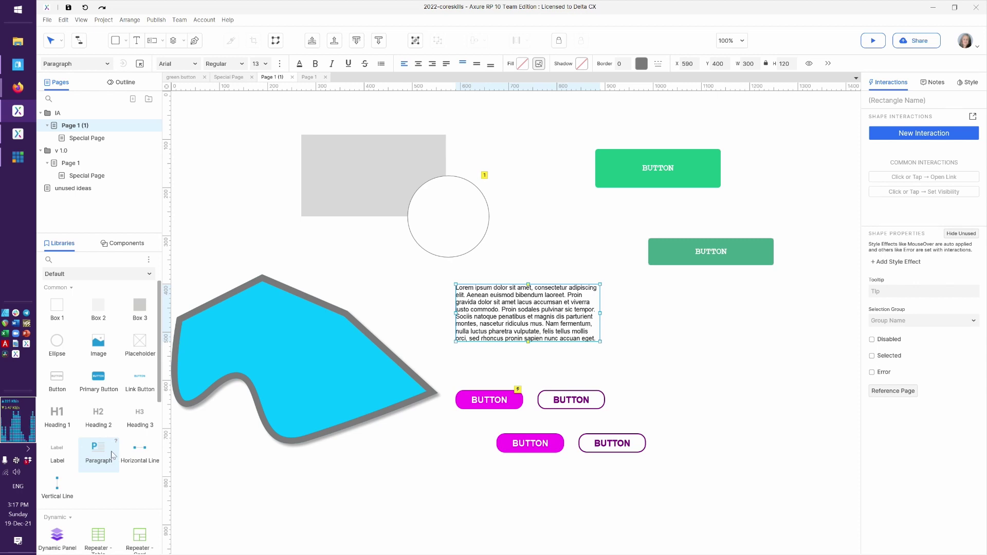
{"action": "double_click", "coordinate": [511, 301]}
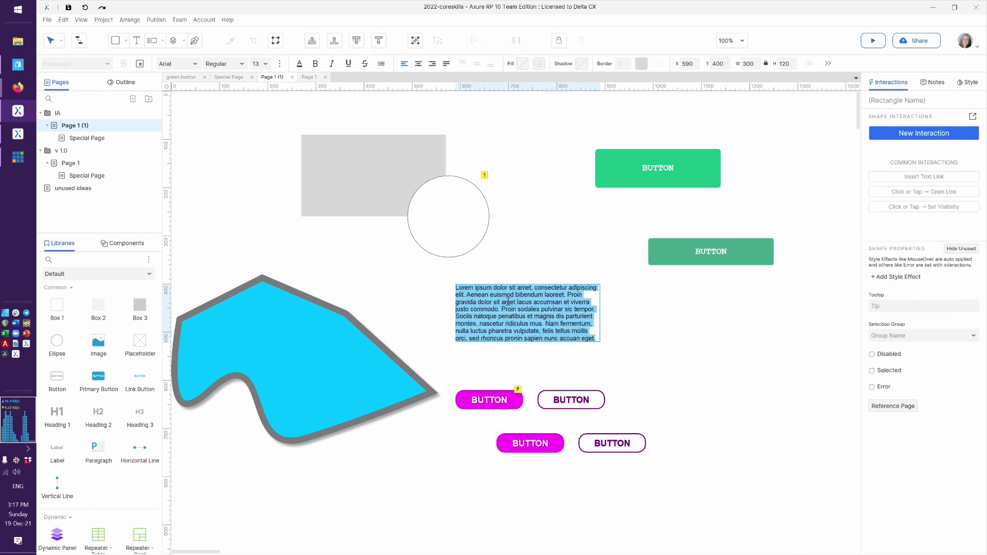
{"action": "left_click", "coordinate": [504, 310]}
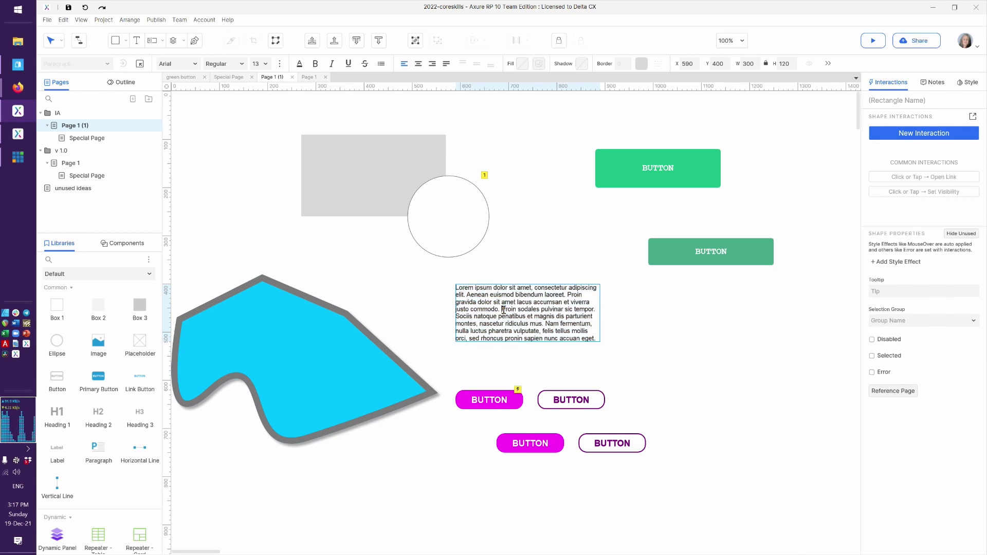
{"action": "left_click_drag", "start_coordinate": [503, 310], "coordinate": [529, 324]}
{"action": "key", "text": "shift+Right"}
{"action": "key", "text": "shift+Right"}
{"action": "key", "text": "shift+Right"}
{"action": "key", "text": "shift+Right"}
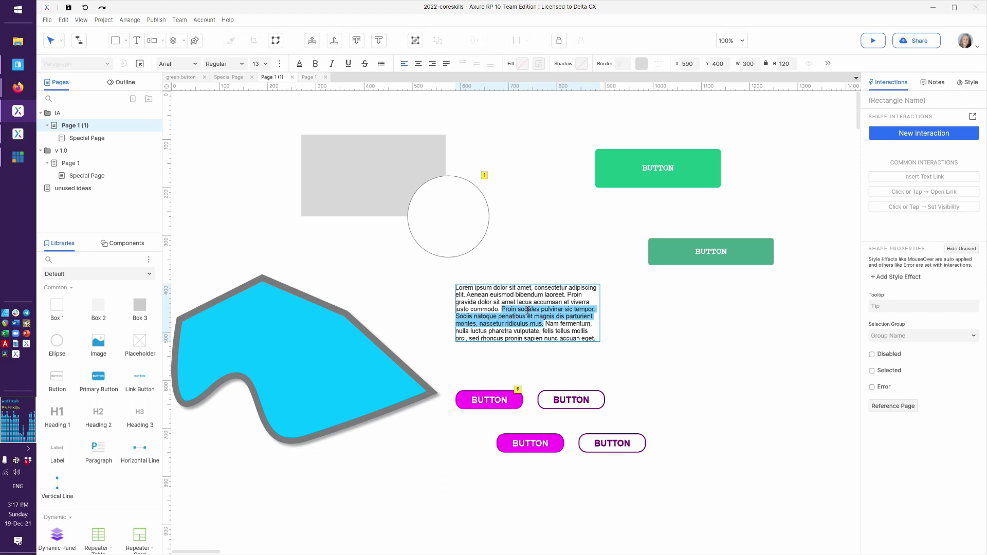
{"action": "right_click", "coordinate": [529, 311]}
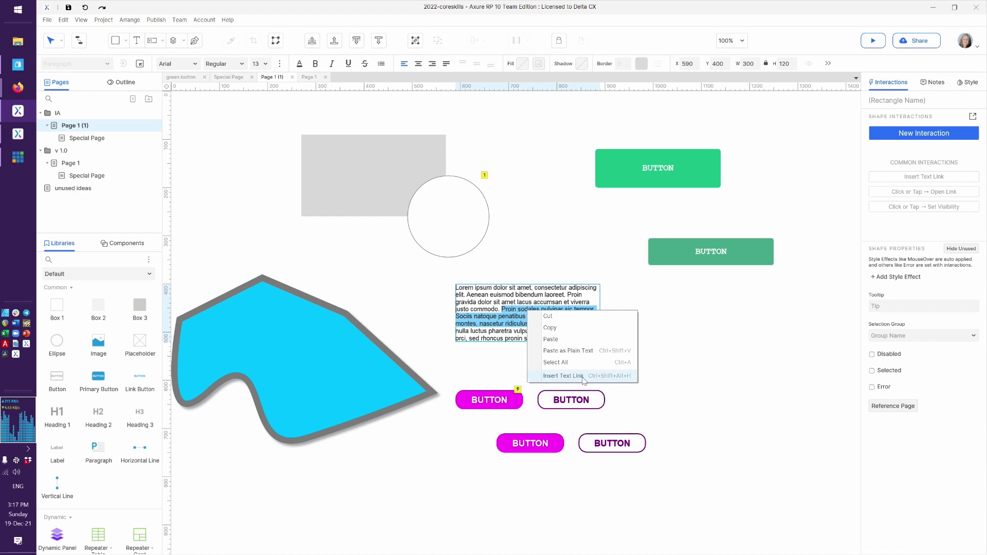
{"action": "left_click", "coordinate": [564, 376]}
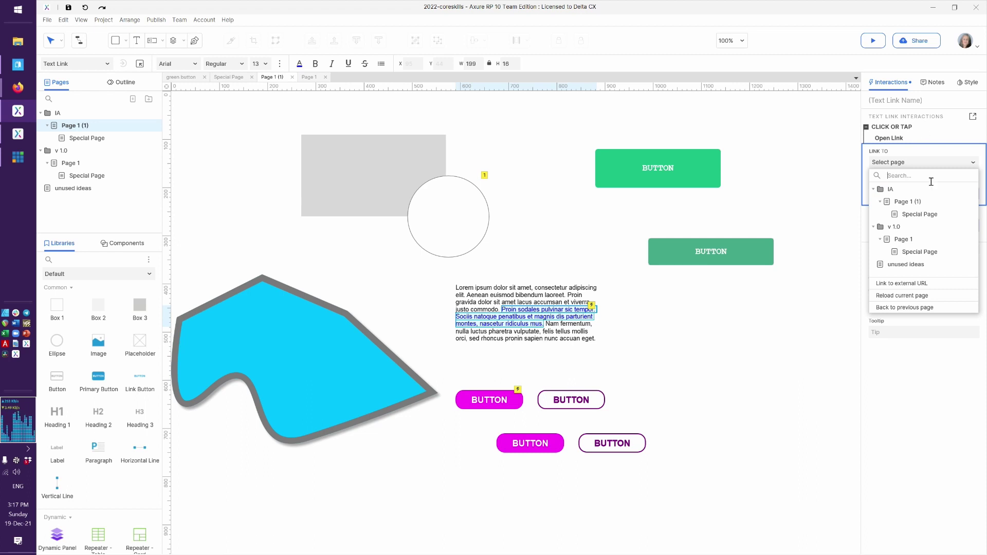
Link the paragraph's text link to the Special Page under Page 1 (1), check its additional options, and apply the link
{"action": "left_click", "coordinate": [935, 217]}
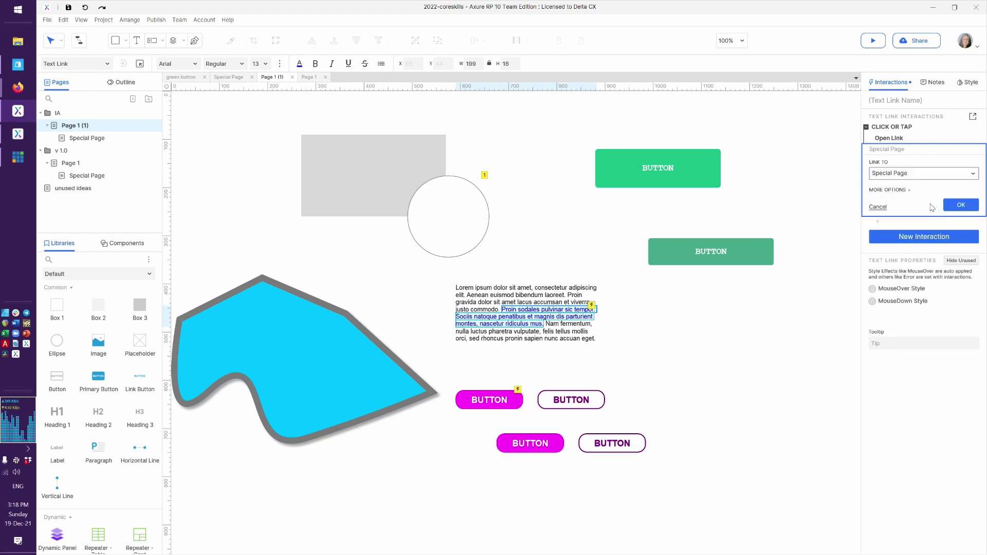
{"action": "left_click", "coordinate": [897, 191]}
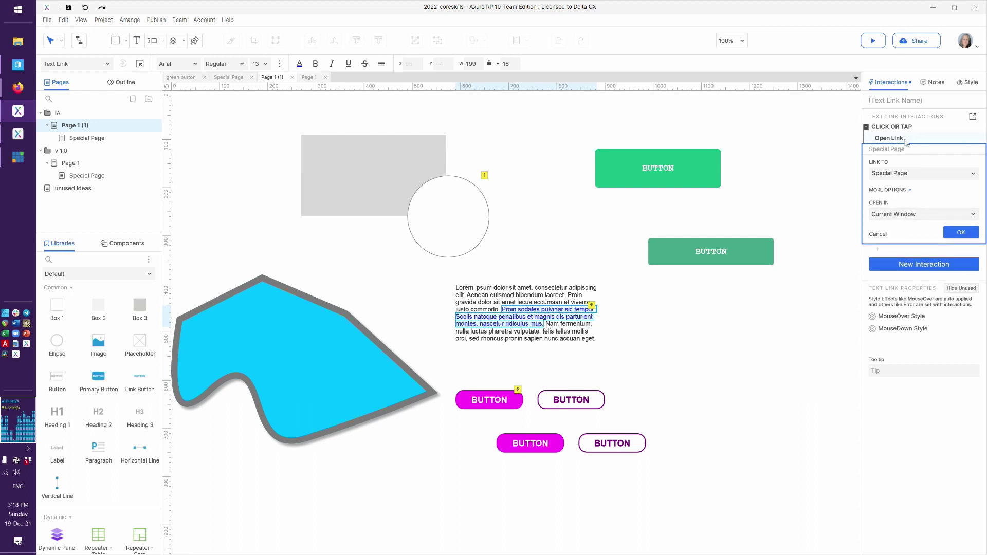
{"action": "left_click", "coordinate": [909, 176]}
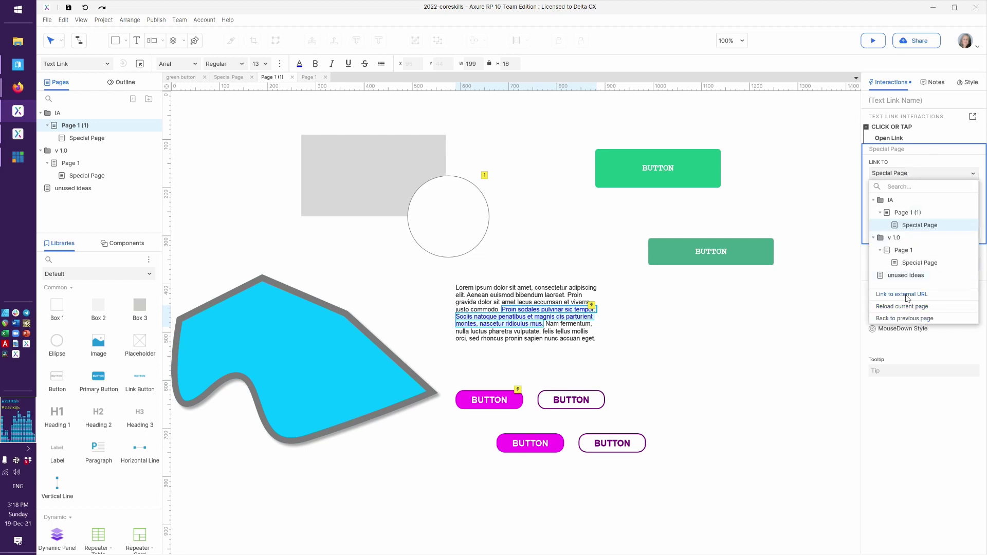
{"action": "left_click", "coordinate": [904, 154]}
{"action": "left_click", "coordinate": [954, 230]}
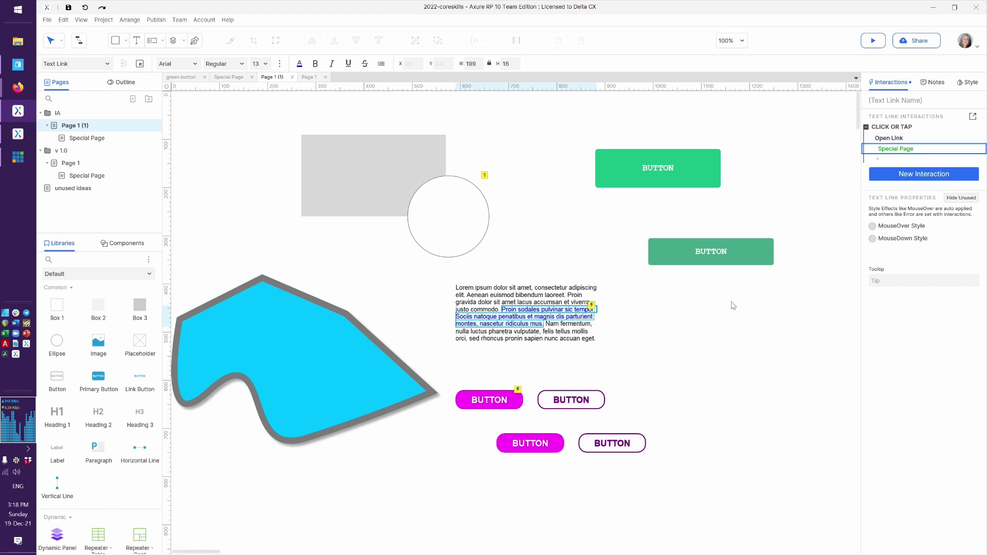
{"action": "left_click", "coordinate": [715, 340]}
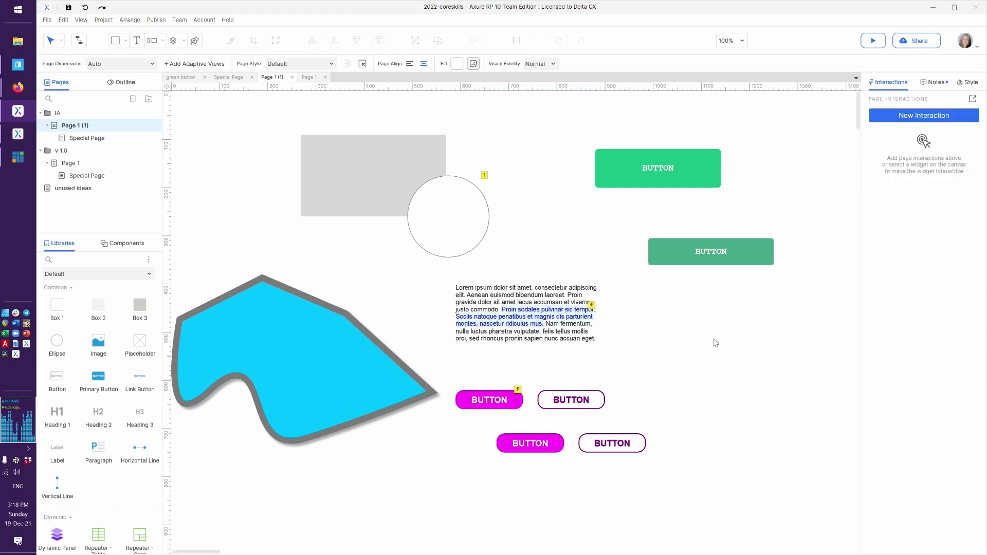
Switch to the browser preview, reset the browser zoom to examine the linked paragraph text, and return to Axure RP
{"action": "key", "text": "alt+Tab"}
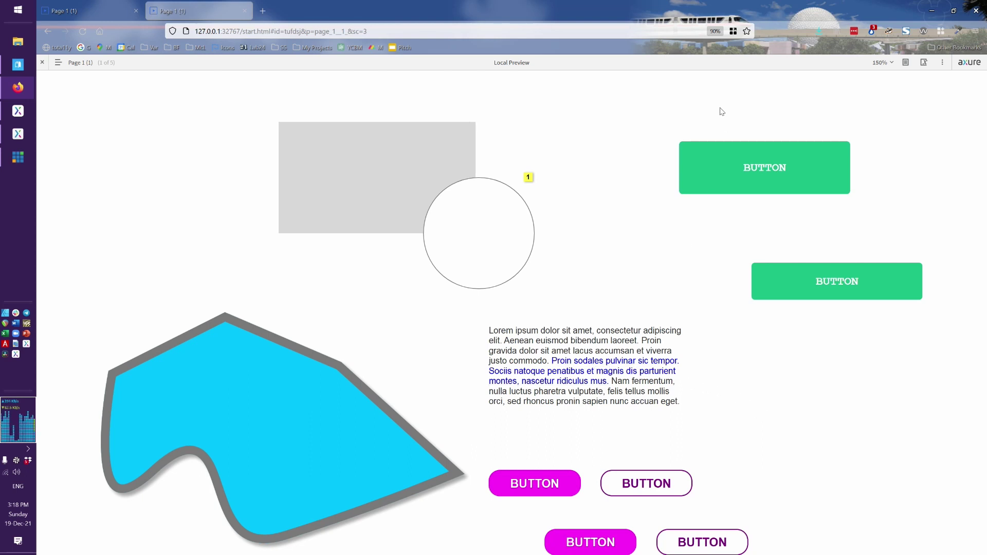
{"action": "left_click", "coordinate": [713, 32]}
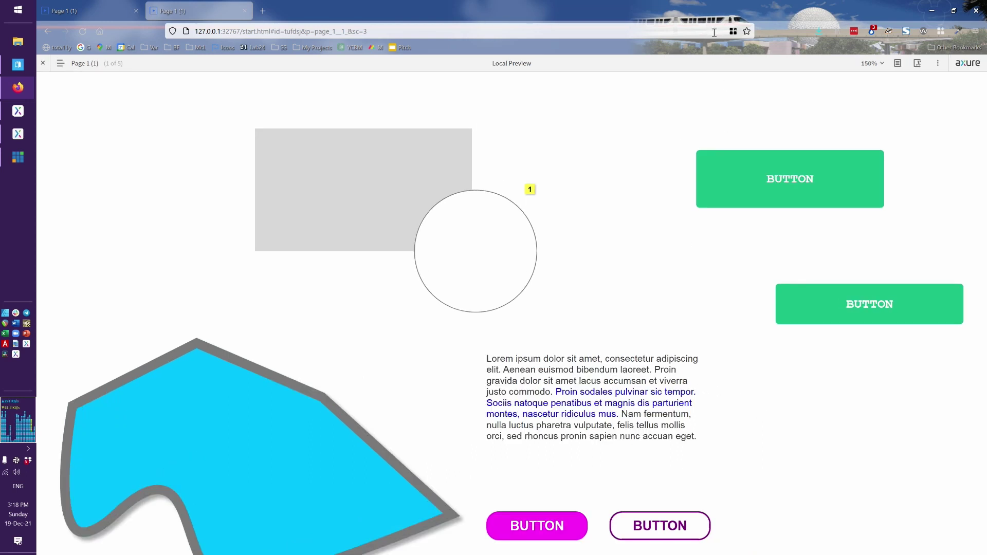
{"action": "scroll", "coordinate": [739, 387], "scroll_direction": "down", "scroll_amount": 1}
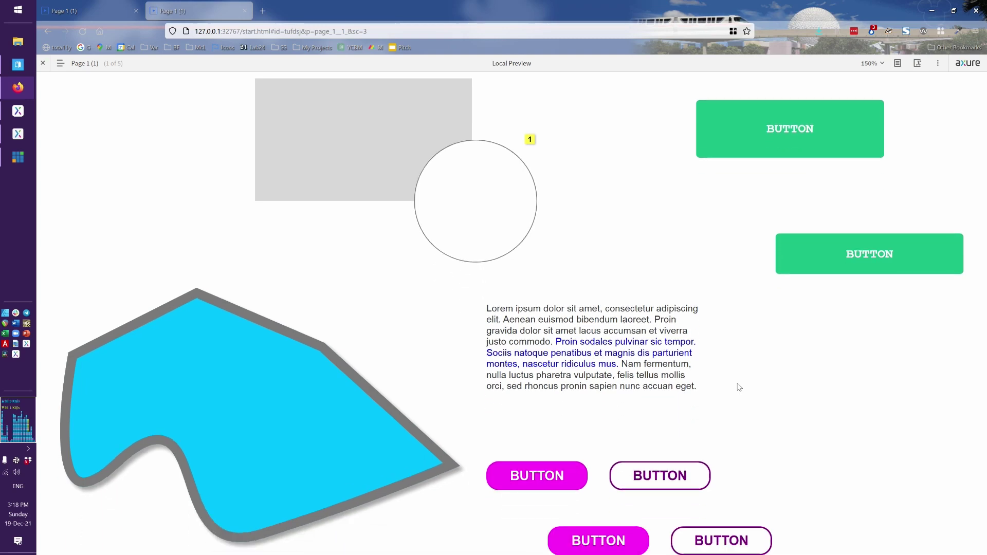
{"action": "key", "text": "alt+Tab"}
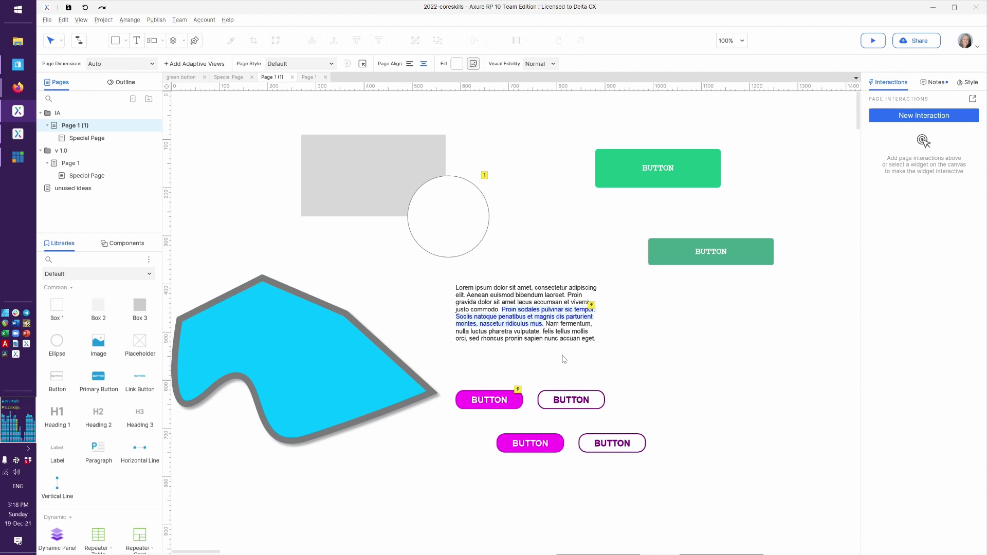
Open the Widget Style Manager, move it clear of the paragraph, and bring the text link styles into view
{"action": "double_click", "coordinate": [516, 315]}
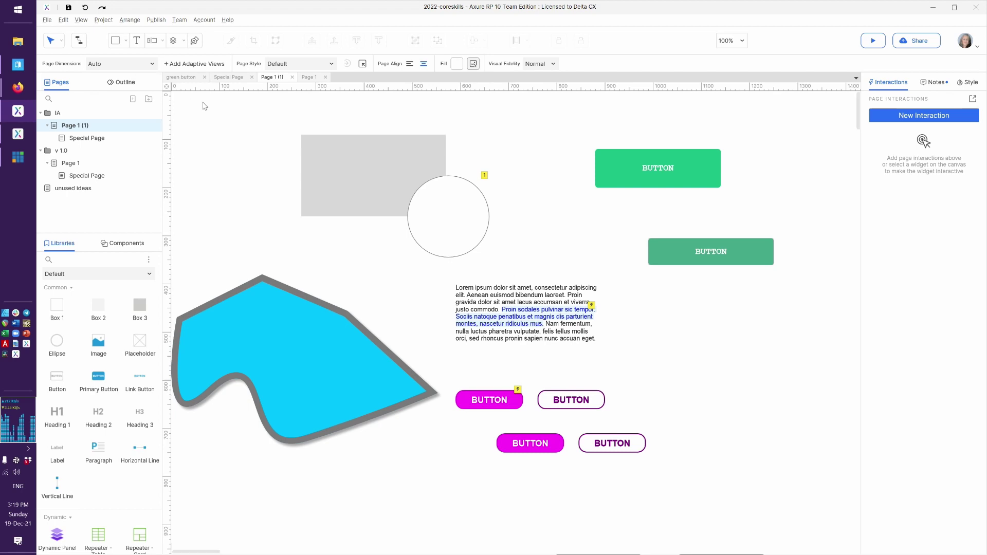
{"action": "left_click", "coordinate": [107, 22]}
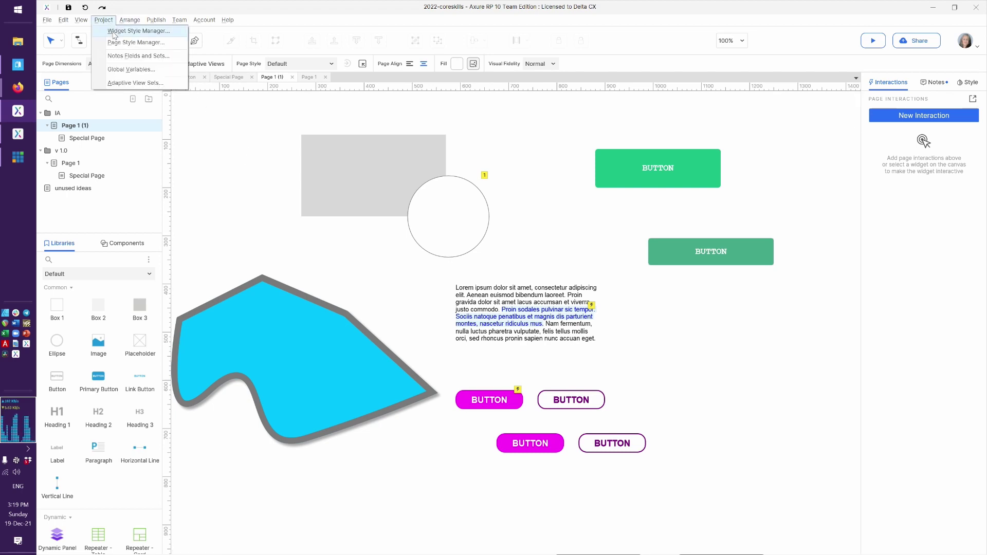
{"action": "left_click", "coordinate": [112, 31]}
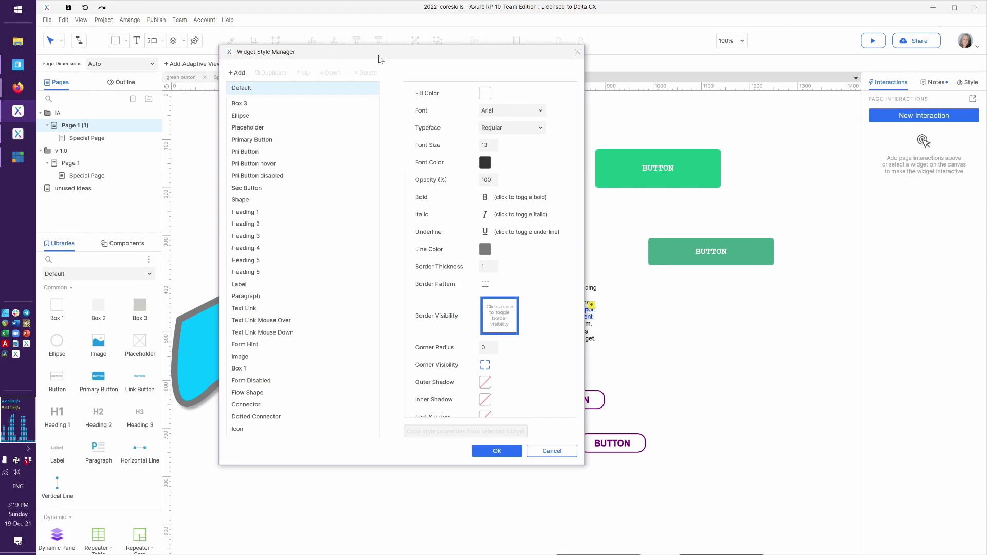
{"action": "left_click_drag", "start_coordinate": [399, 57], "coordinate": [272, 68]}
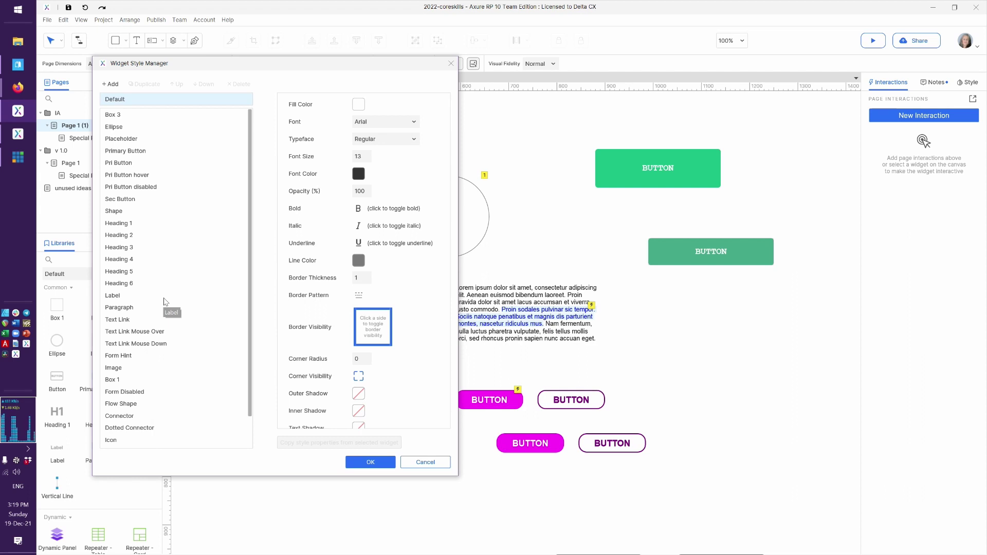
{"action": "scroll", "coordinate": [163, 301], "scroll_direction": "down", "scroll_amount": 1}
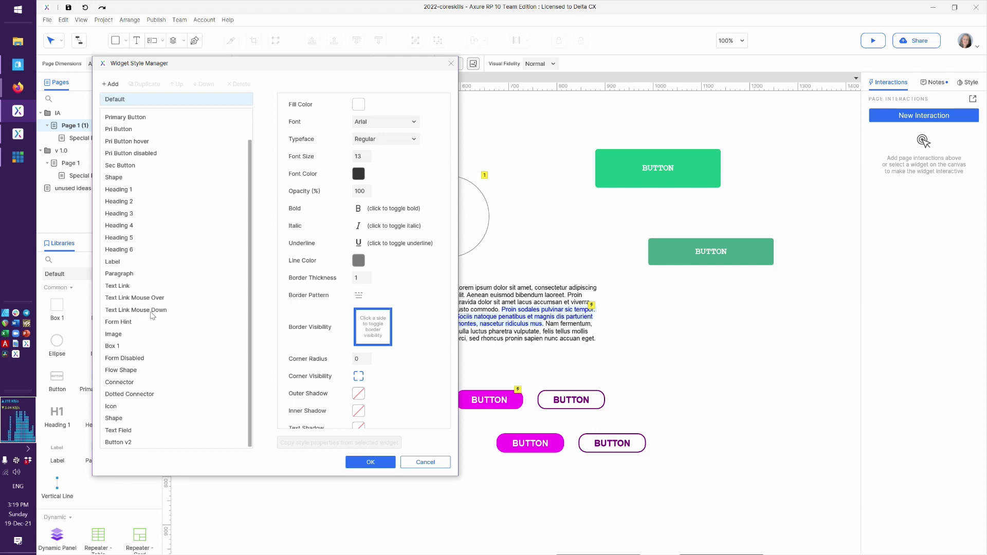
Switch to the browser preview, examine the linked paragraph text at 100% zoom, and return to Axure RP
{"action": "key", "text": "alt+Tab"}
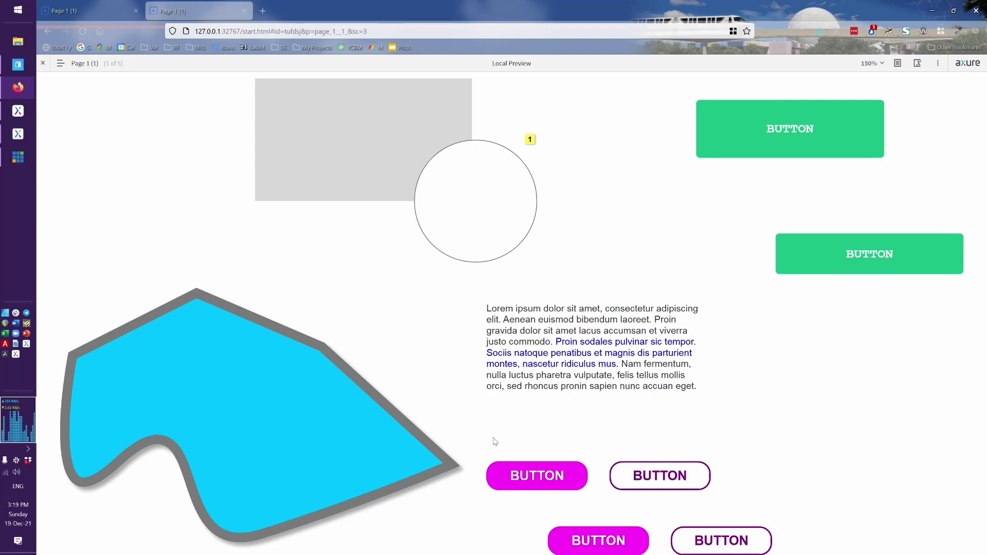
{"action": "left_click", "coordinate": [582, 358]}
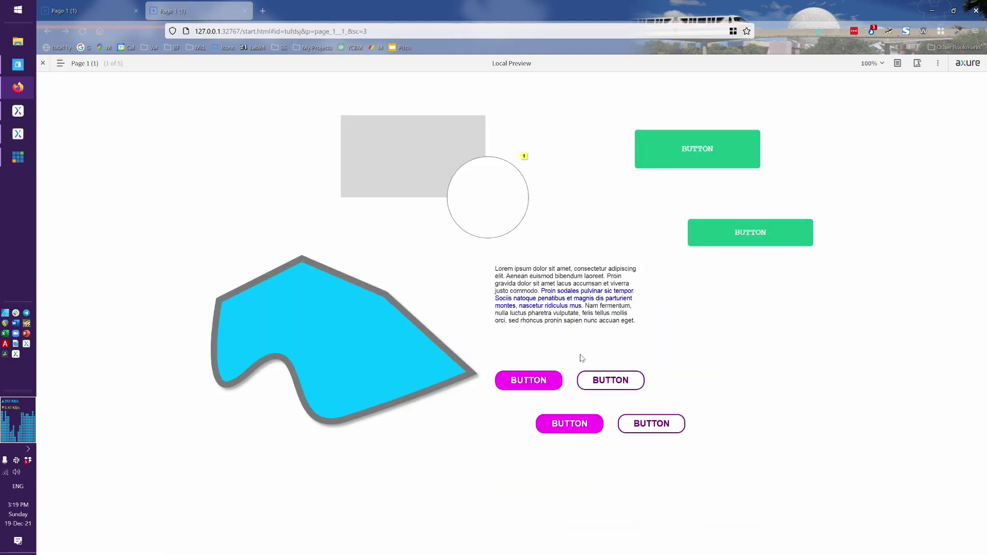
{"action": "key", "text": "alt+Tab"}
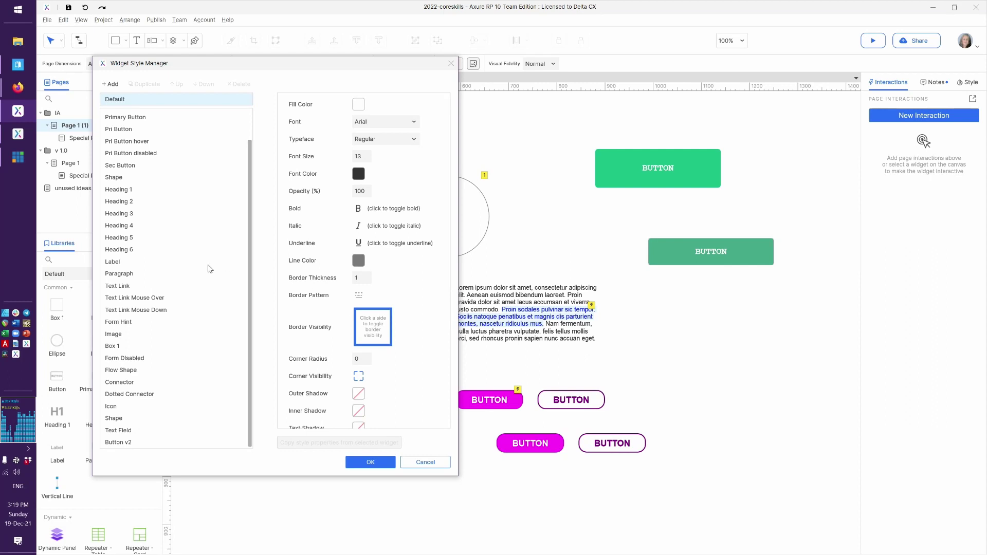
Enable the underline override in the Text Link style and check its font color options
{"action": "left_click", "coordinate": [160, 288]}
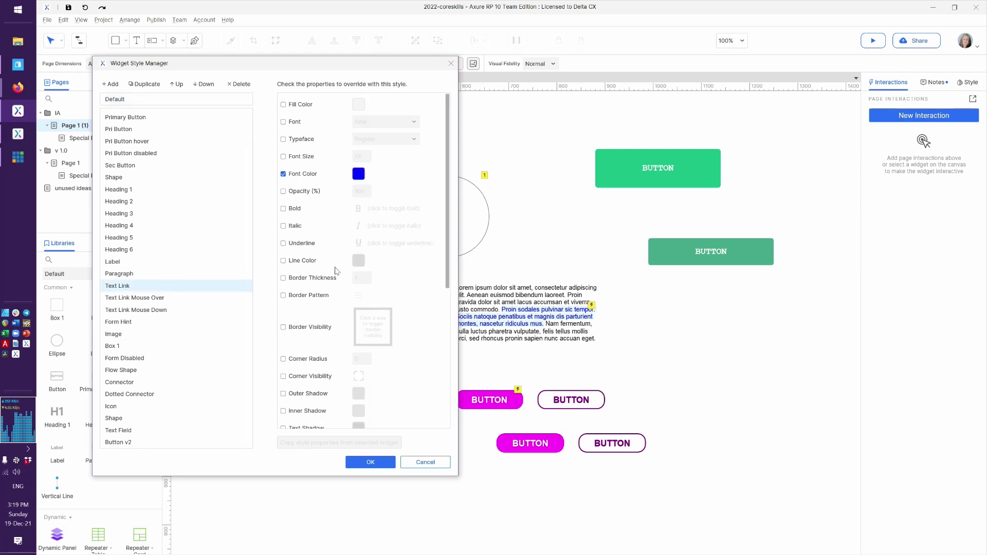
{"action": "left_click", "coordinate": [297, 246]}
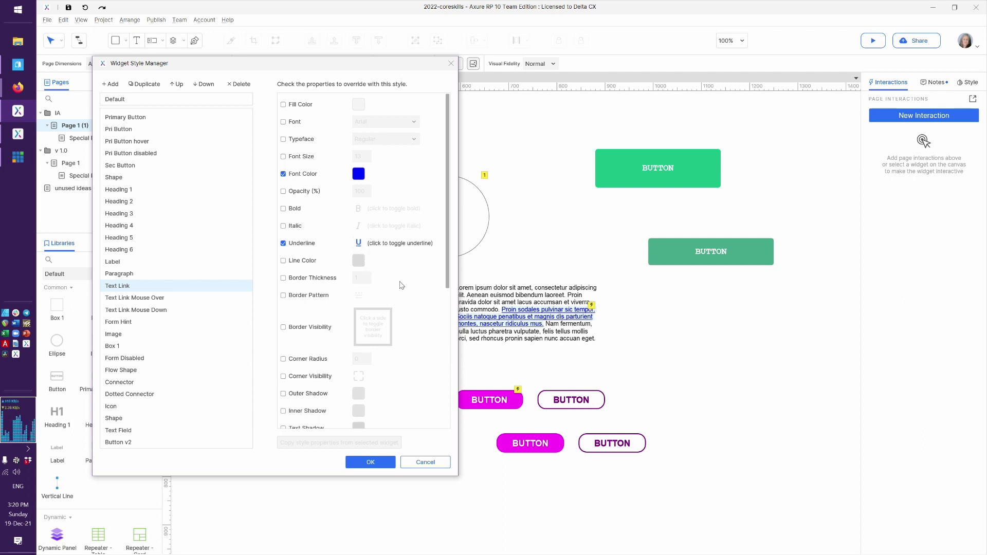
{"action": "left_click", "coordinate": [359, 175]}
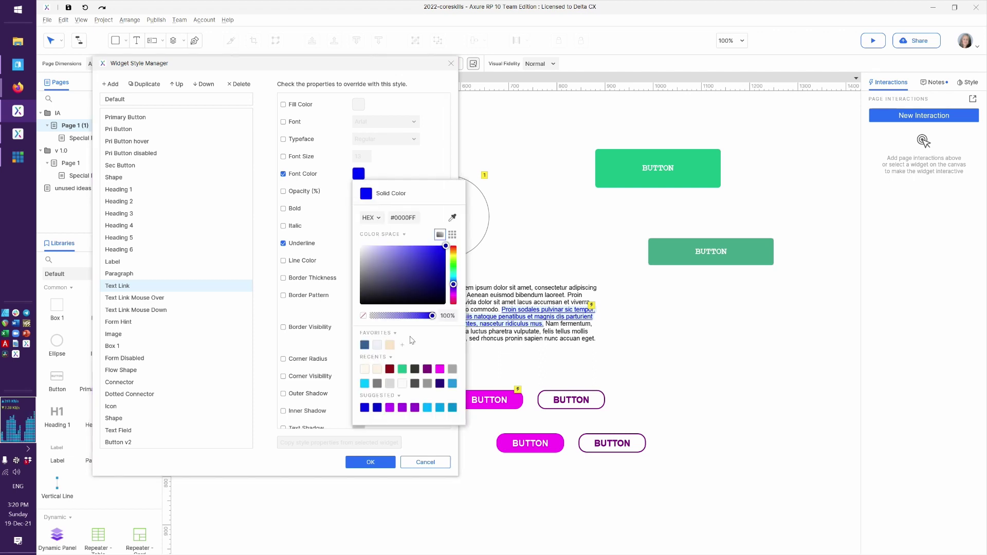
{"action": "left_click", "coordinate": [436, 156]}
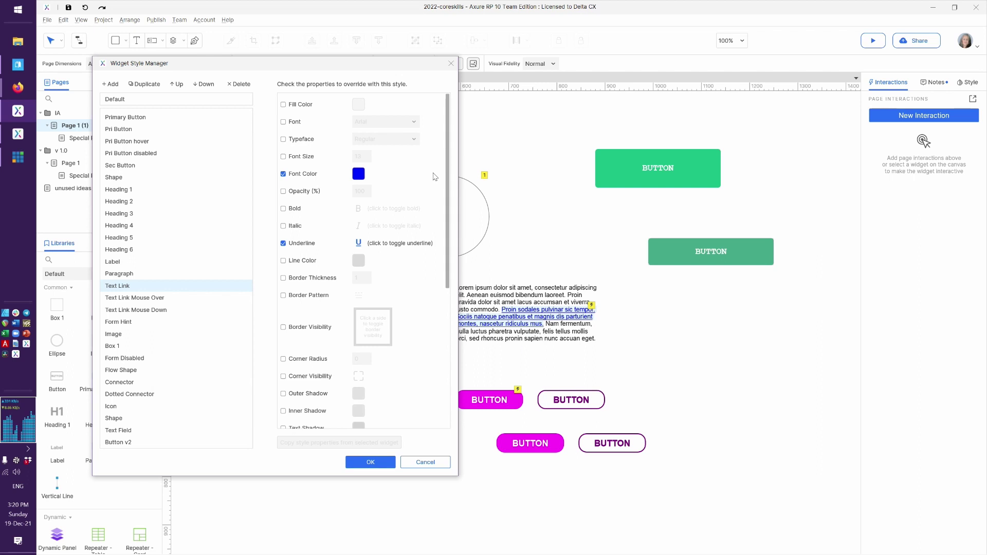
Remove the underline override from the Text Link Mouse Over style and set its font color to magenta #FF00F5
{"action": "left_click", "coordinate": [160, 299]}
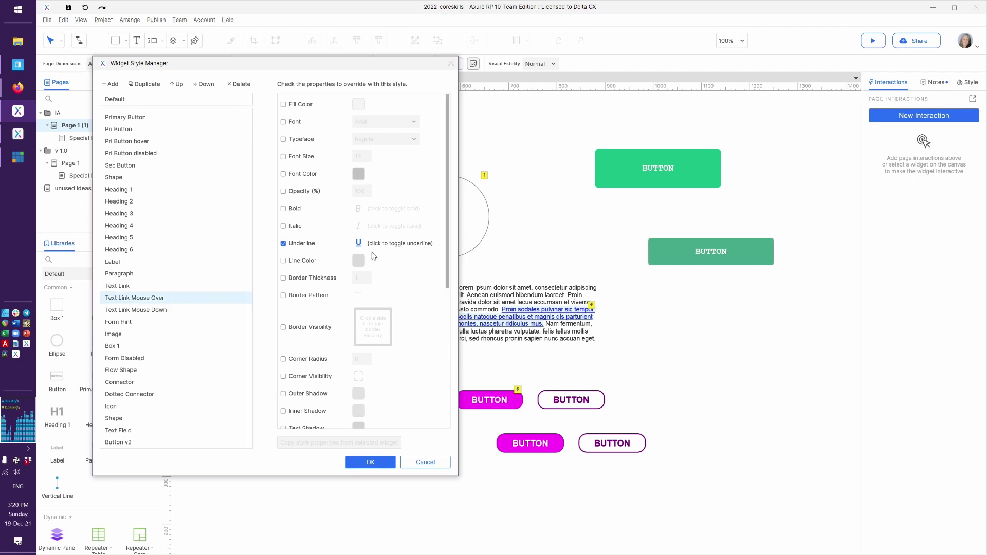
{"action": "left_click", "coordinate": [290, 245]}
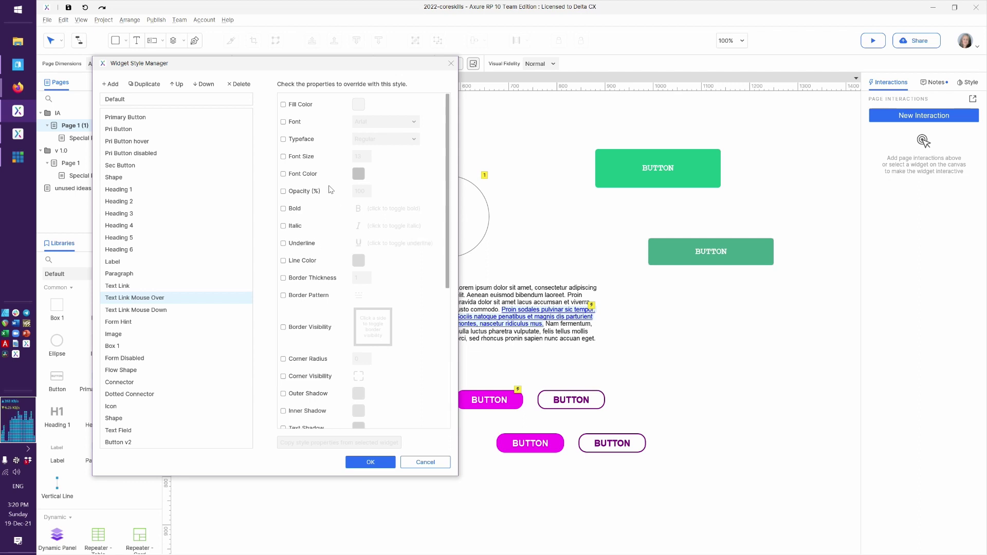
{"action": "left_click", "coordinate": [306, 176]}
{"action": "left_click", "coordinate": [359, 177]}
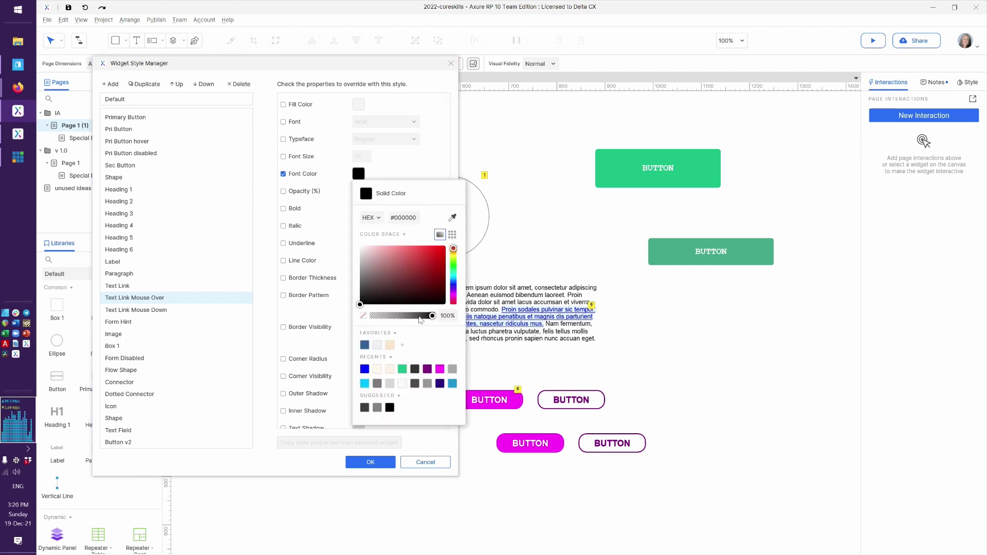
{"action": "left_click", "coordinate": [441, 370]}
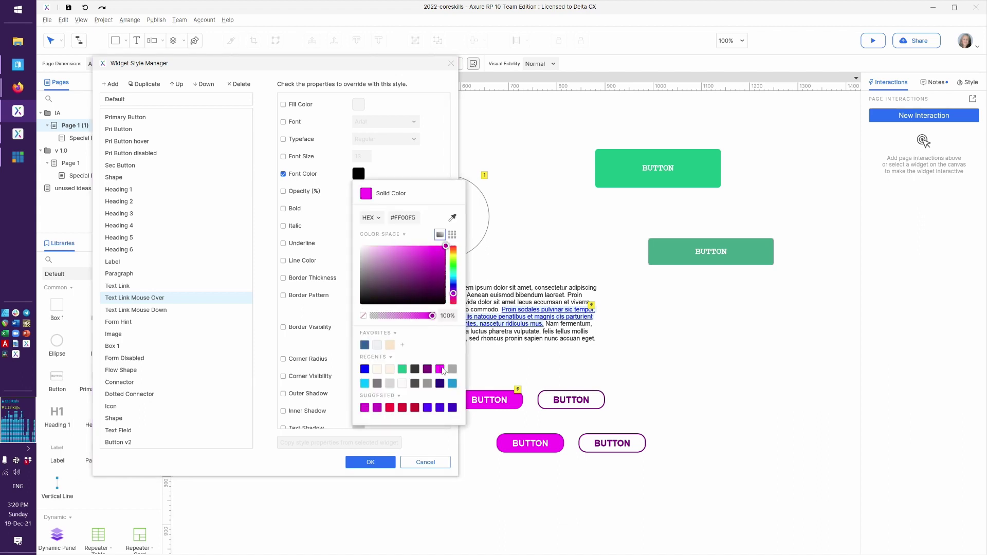
{"action": "left_click", "coordinate": [435, 163]}
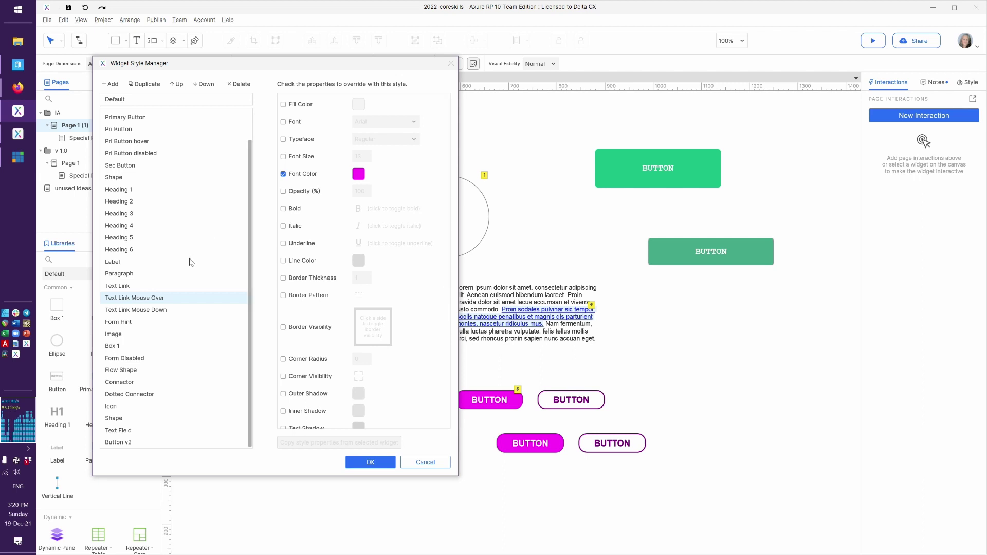
Override the Text Link Mouse Down style with a black font color and a #FACD91 fill at 52% opacity, and apply the style changes
{"action": "left_click", "coordinate": [166, 311]}
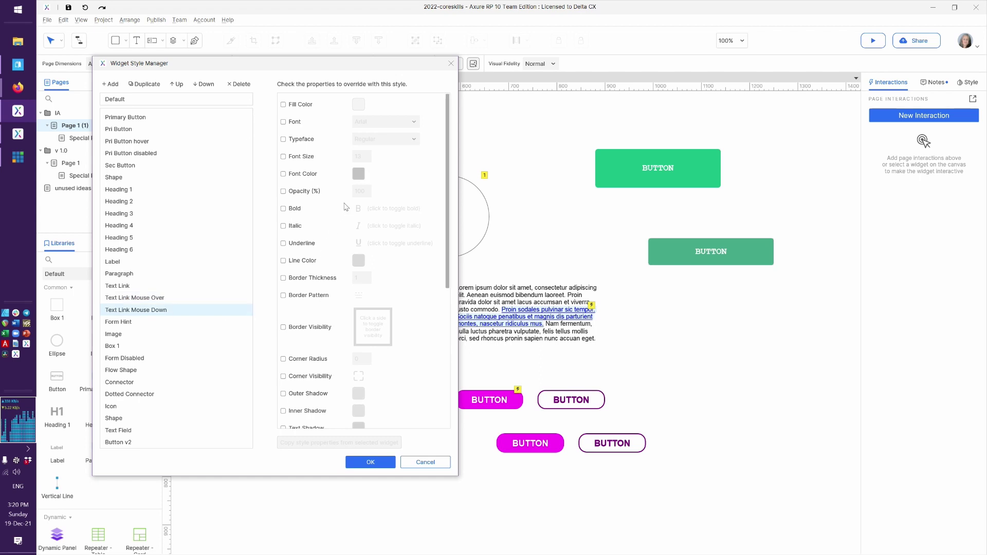
{"action": "left_click", "coordinate": [316, 177]}
{"action": "left_click", "coordinate": [301, 105]}
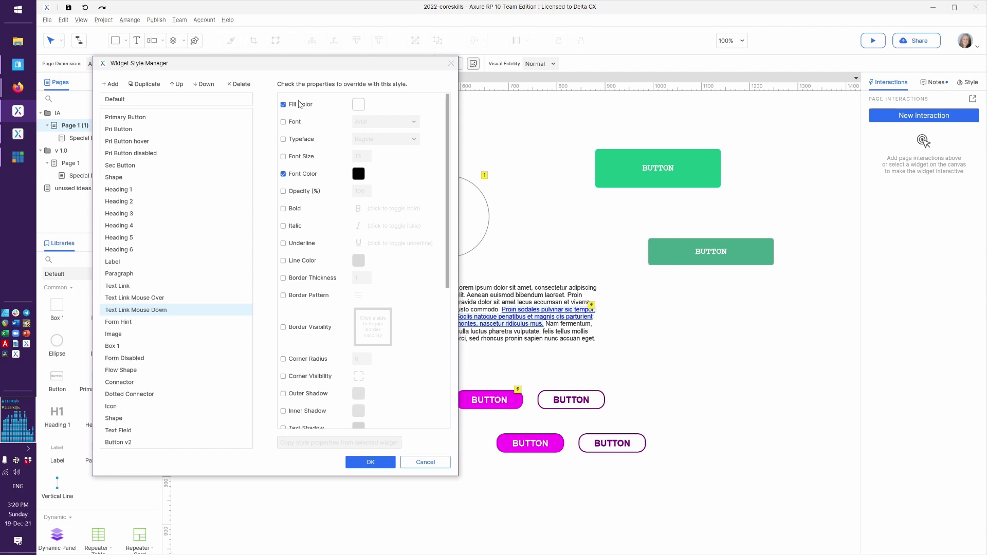
{"action": "left_click", "coordinate": [360, 109]}
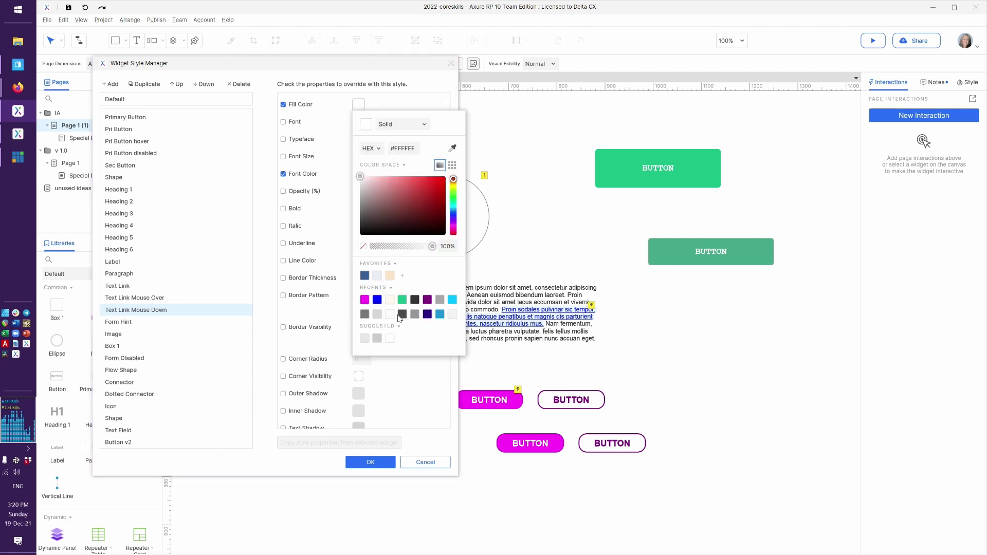
{"action": "left_click", "coordinate": [390, 274]}
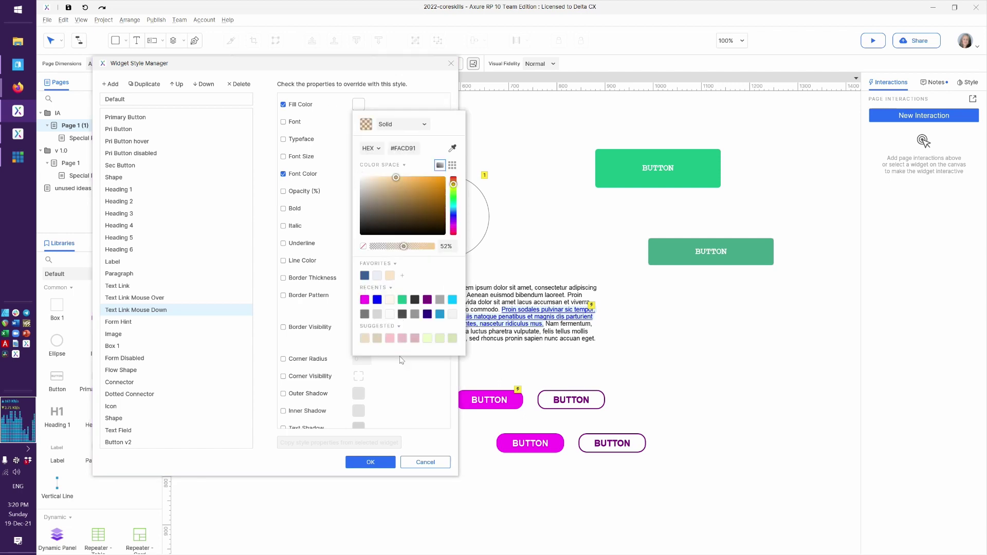
{"action": "left_click", "coordinate": [404, 396]}
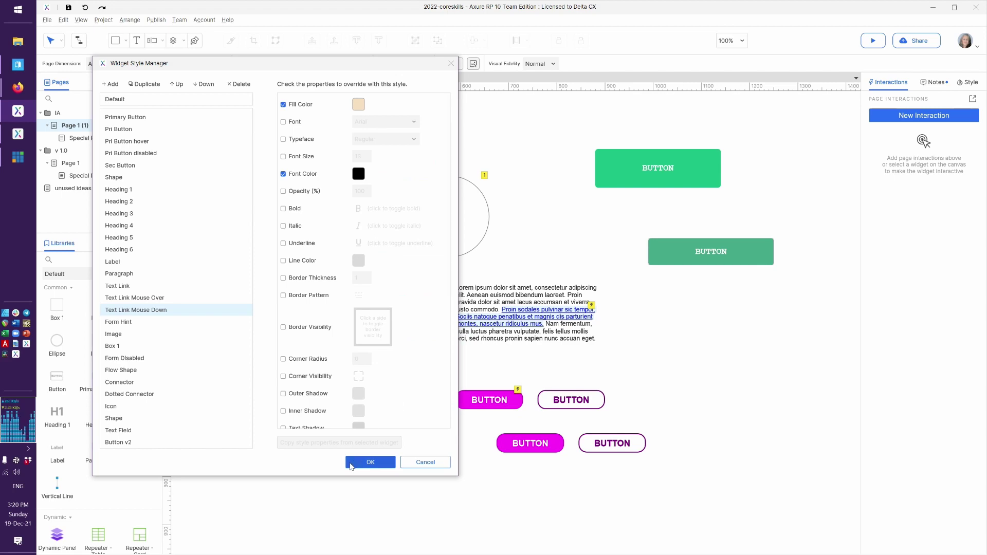
{"action": "left_click", "coordinate": [363, 466]}
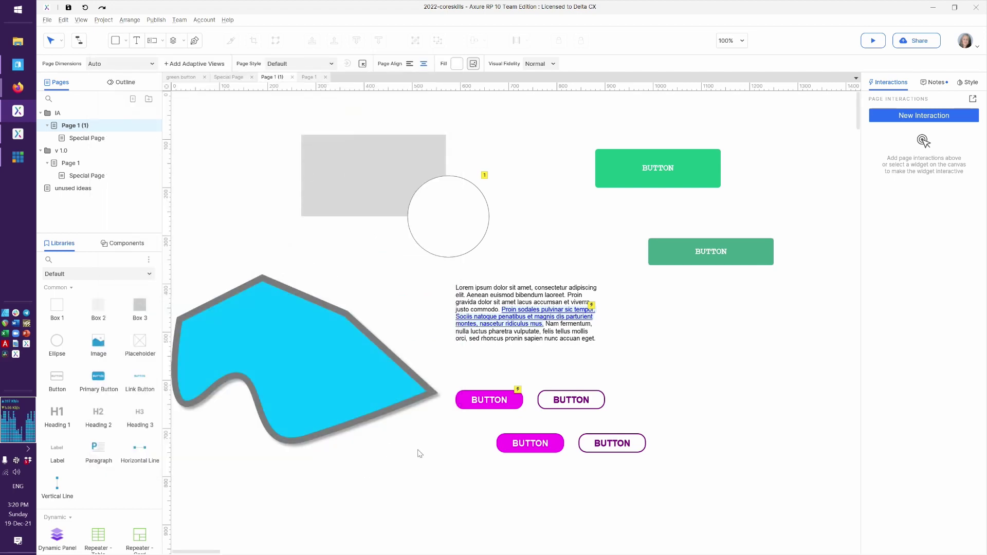
Switch to the browser preview, test the paragraph's restyled text link, and return to Axure RP
{"action": "key", "text": "alt+Tab"}
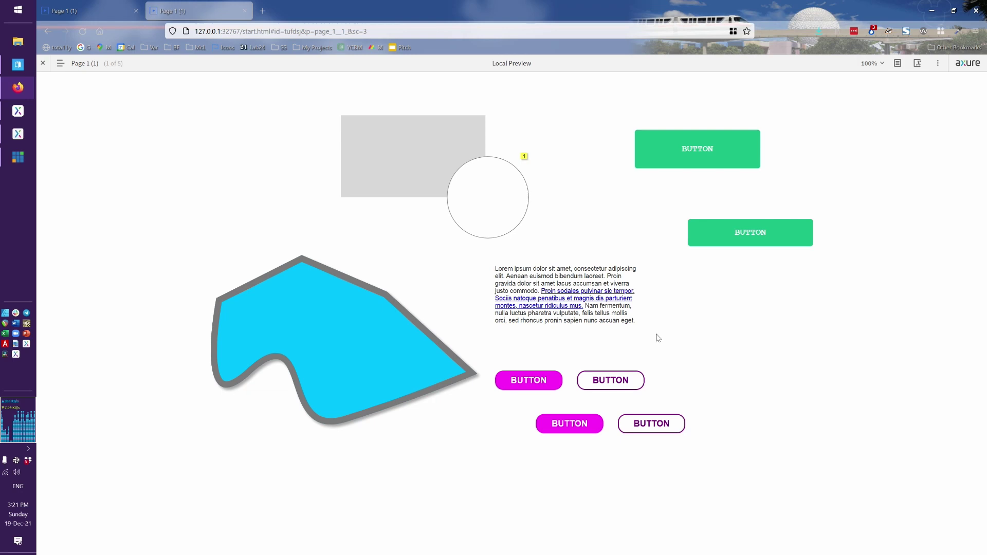
{"action": "left_click", "coordinate": [561, 299]}
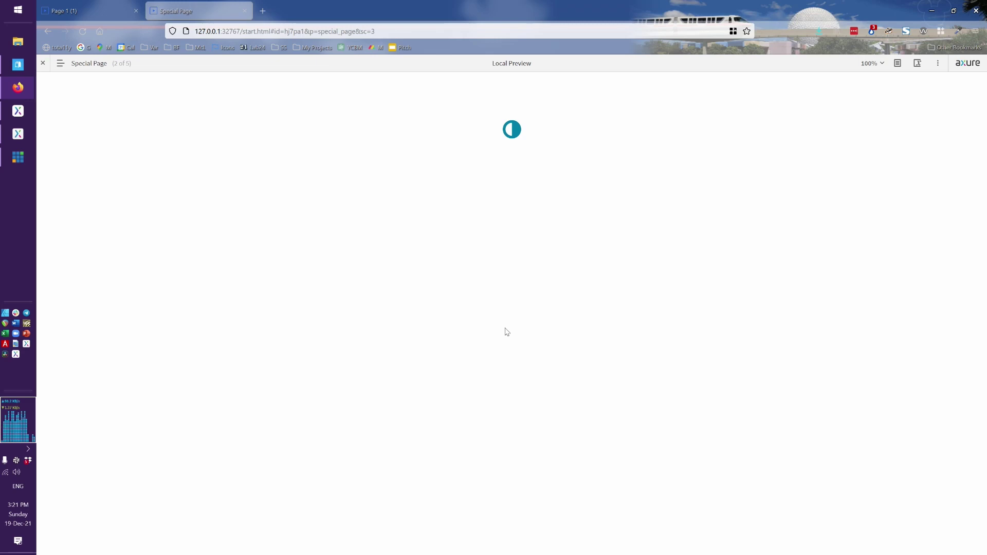
{"action": "key", "text": "alt+Tab"}
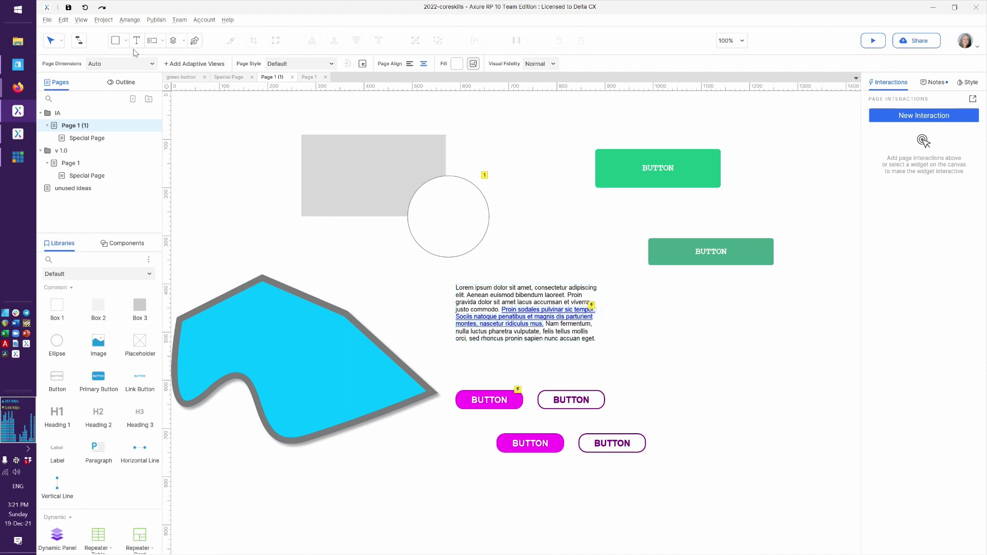
Reopen the Widget Style Manager, review the Text Link Mouse Down overrides, and close it without changes
{"action": "left_click", "coordinate": [109, 23]}
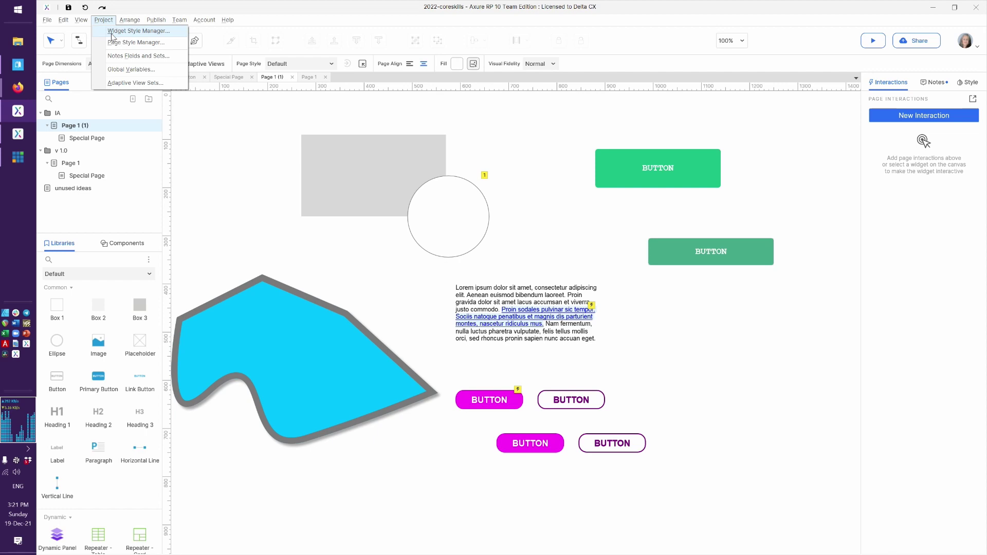
{"action": "left_click", "coordinate": [111, 32]}
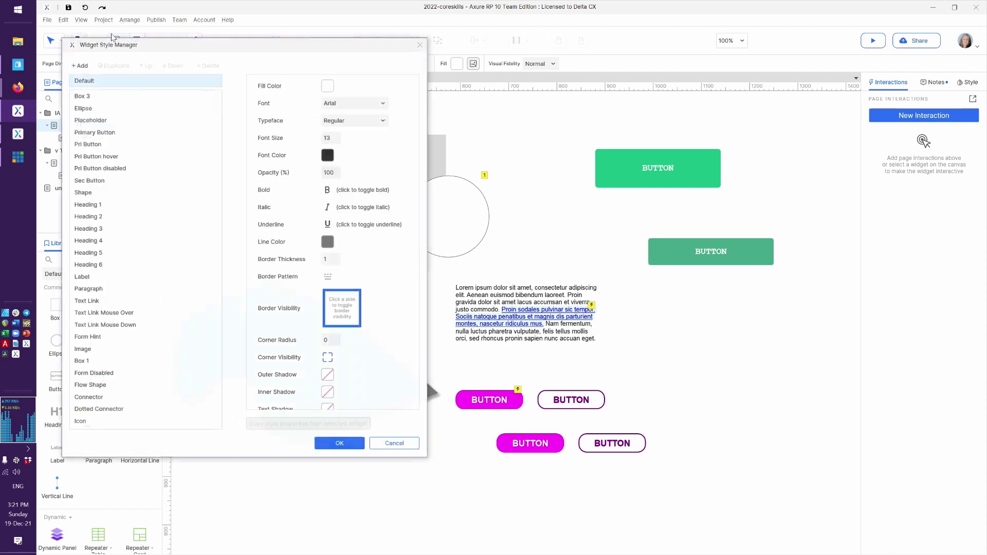
{"action": "left_click", "coordinate": [121, 325]}
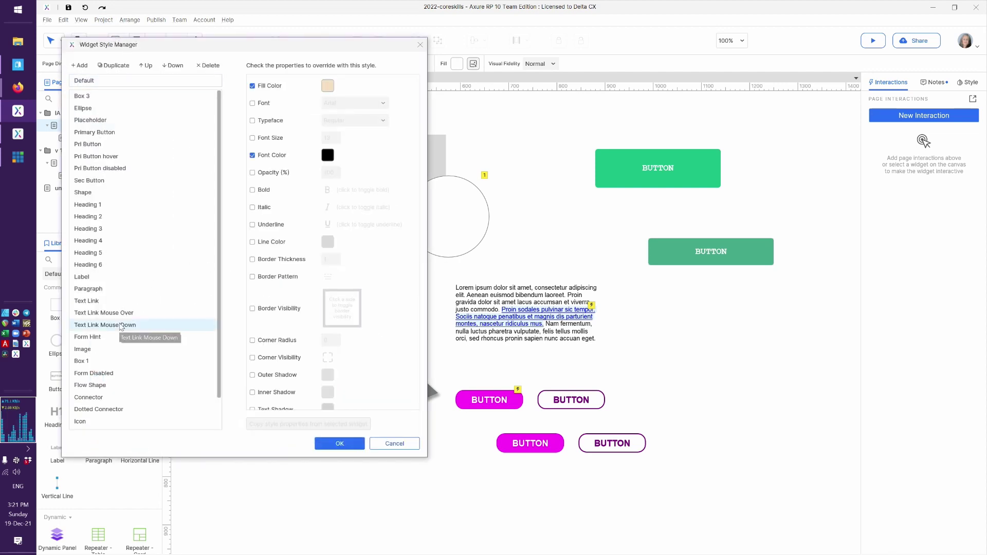
{"action": "left_click", "coordinate": [408, 445]}
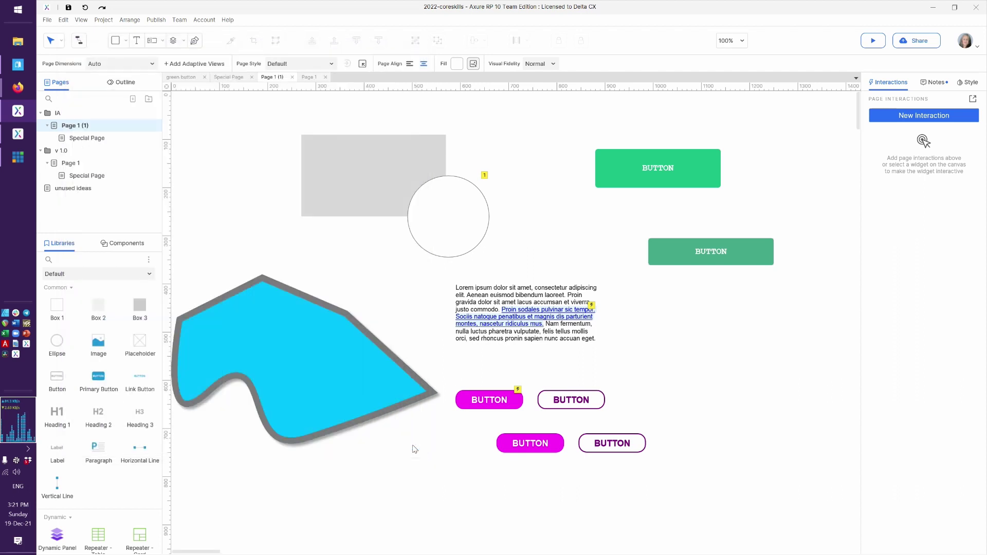
Select the paragraph's text link, review its Click or Tap interaction in the Interaction Editor, and cancel the editor
{"action": "left_click", "coordinate": [541, 317]}
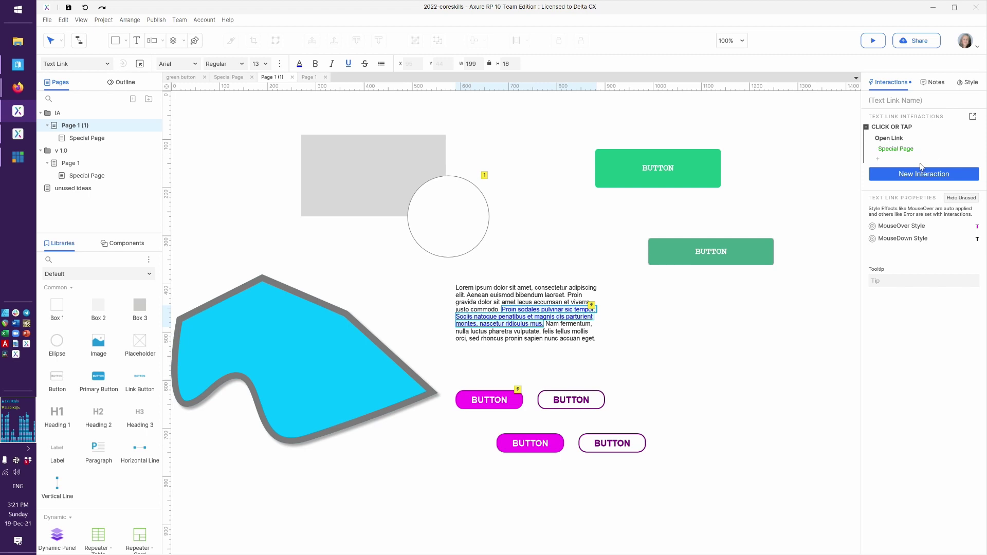
{"action": "left_click", "coordinate": [900, 125]}
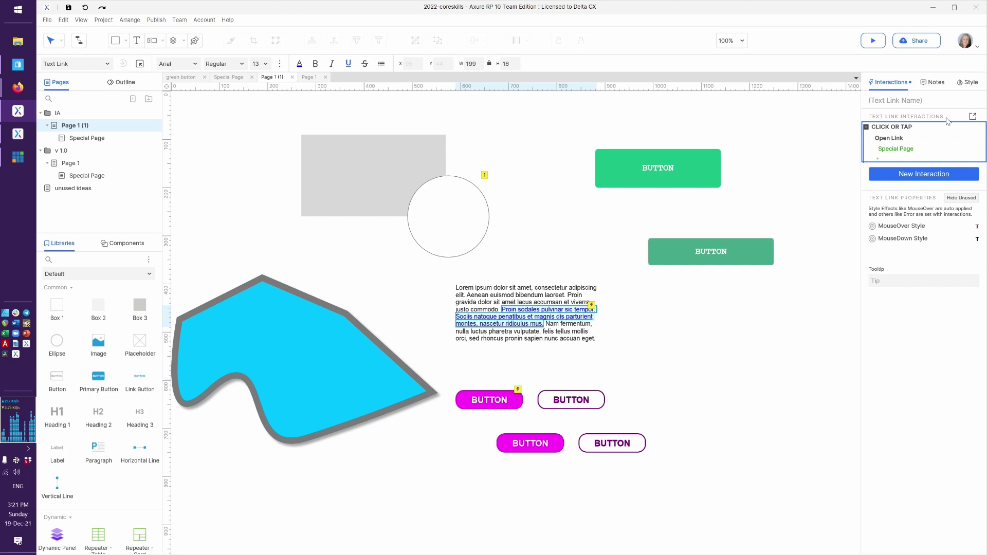
{"action": "mouse_move", "coordinate": [916, 159]}
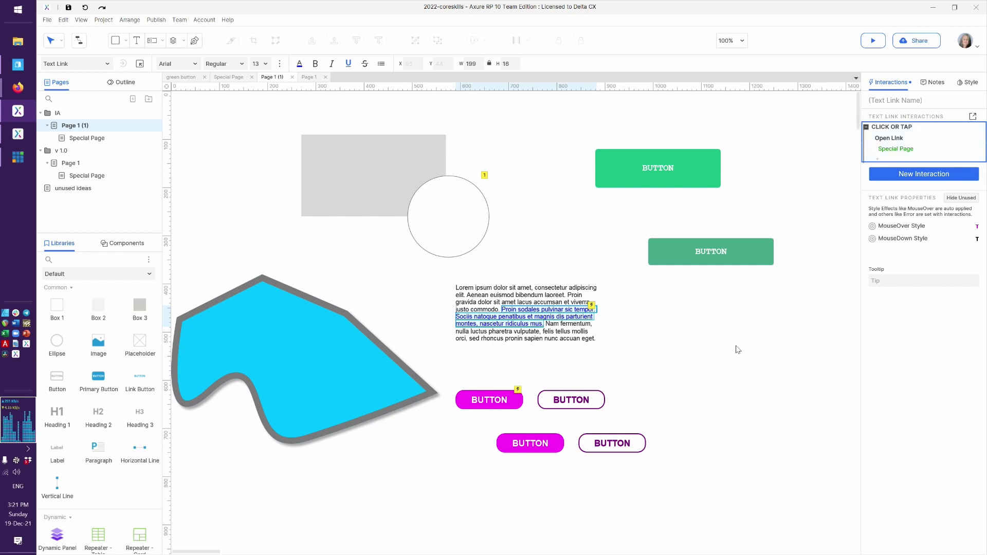
{"action": "double_click", "coordinate": [921, 130]}
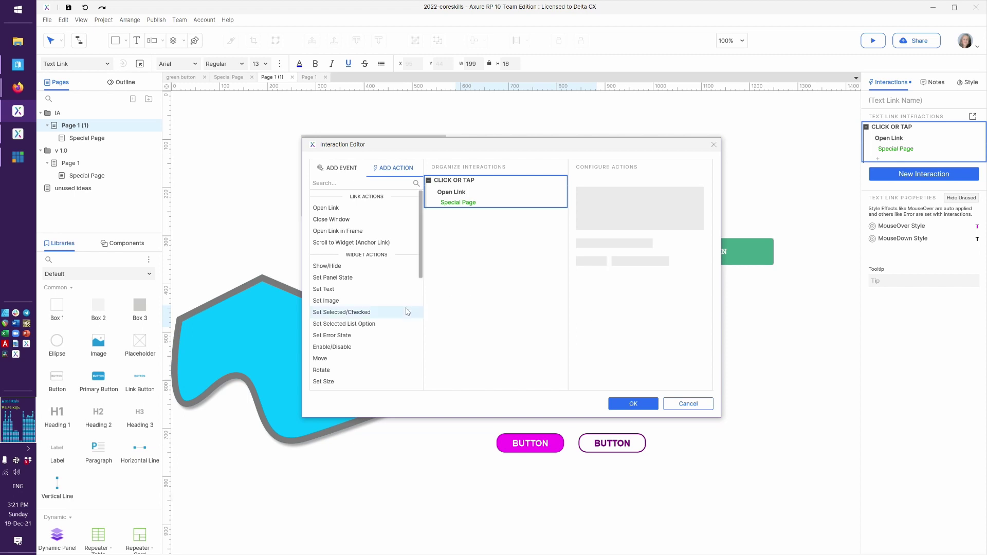
{"action": "left_click", "coordinate": [685, 404]}
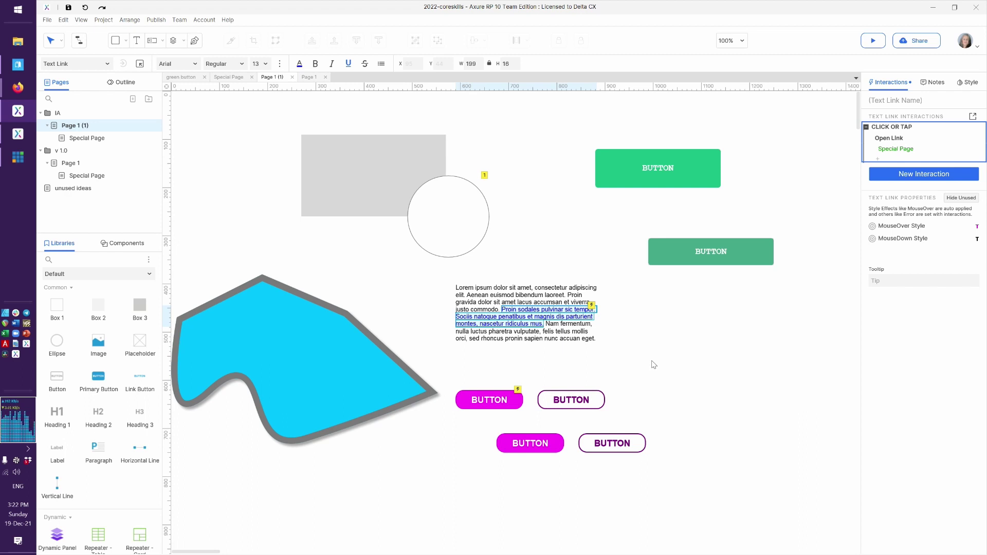
Add an Ellipse widget in the empty area far below the existing content and set its Y position to 2000
{"action": "scroll", "coordinate": [653, 364], "scroll_direction": "down", "scroll_amount": 3}
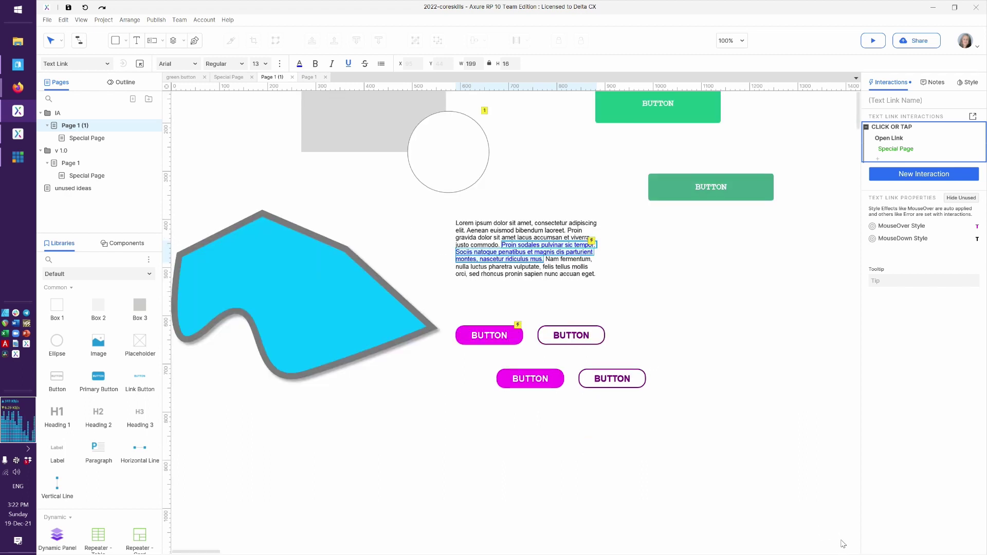
{"action": "scroll", "coordinate": [781, 511], "scroll_direction": "up", "scroll_amount": 3}
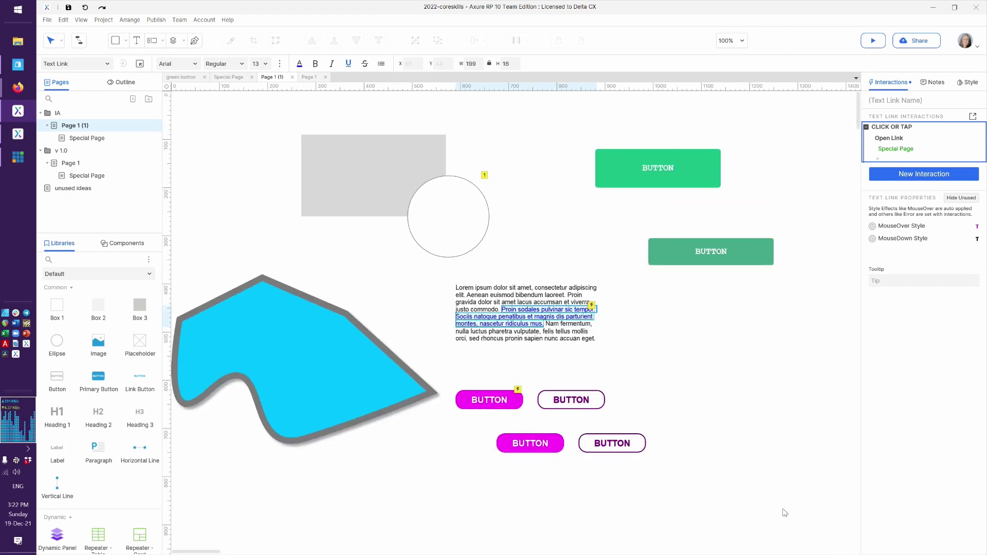
{"action": "scroll", "coordinate": [696, 382], "scroll_direction": "down", "scroll_amount": 20}
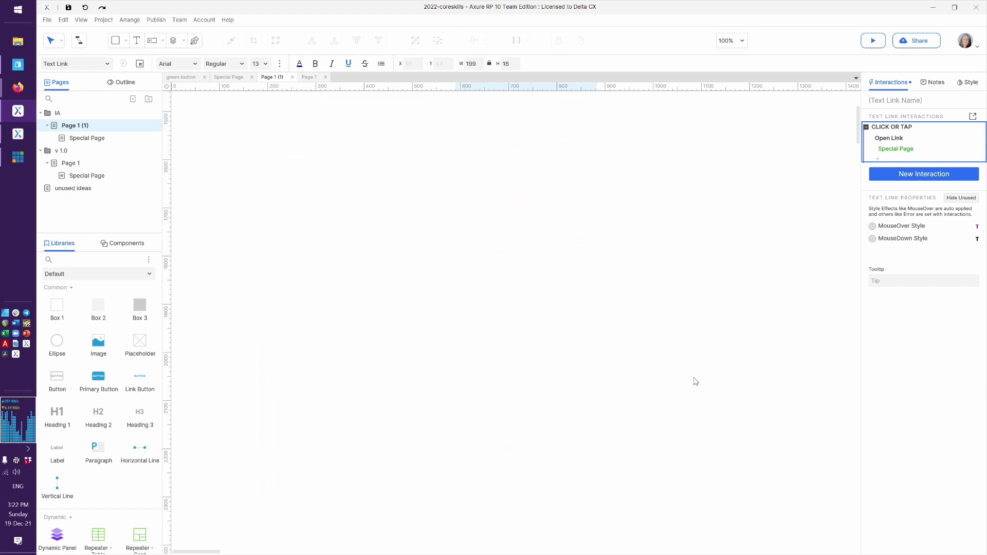
{"action": "scroll", "coordinate": [696, 382], "scroll_direction": "down", "scroll_amount": 3}
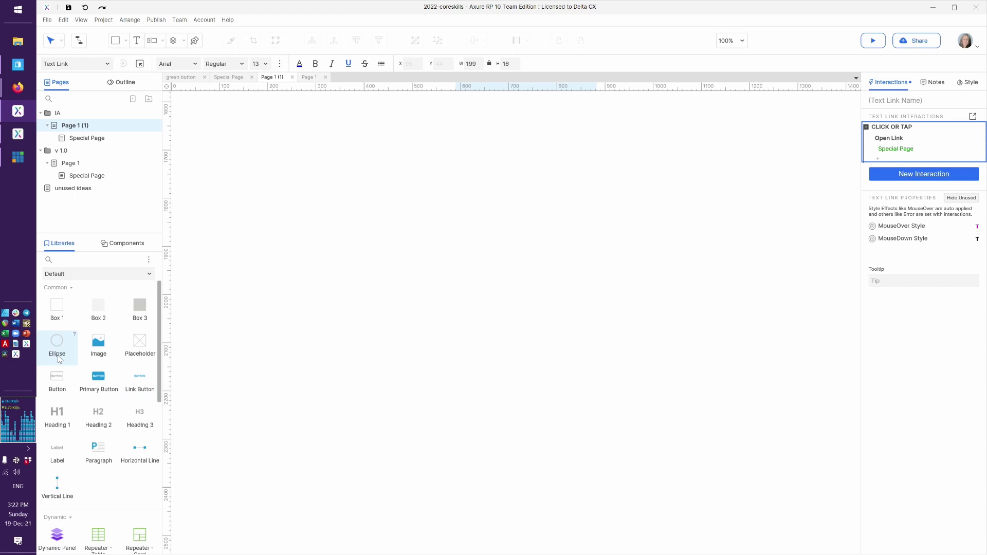
{"action": "left_click_drag", "start_coordinate": [56, 360], "coordinate": [472, 287]}
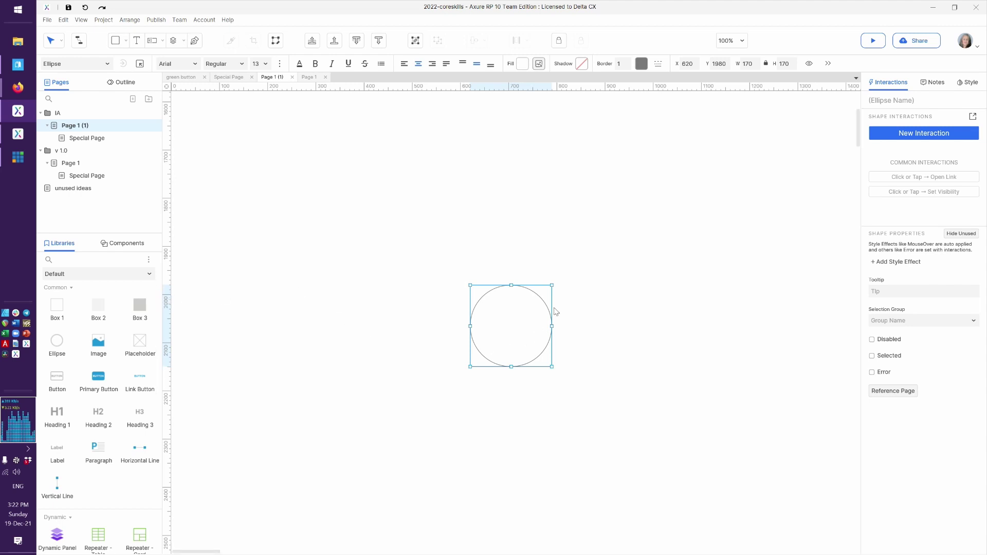
{"action": "left_click", "coordinate": [715, 62]}
{"action": "type", "text": "2000"}
{"action": "key", "text": "Return"}
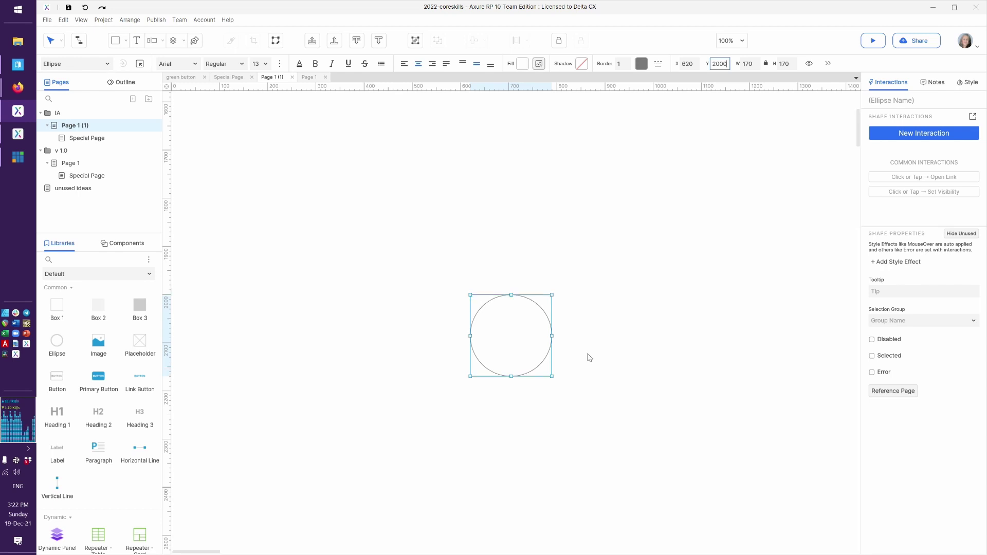
Label the new circle with the text "I'm here"
{"action": "double_click", "coordinate": [515, 349]}
{"action": "type", "text": "I'm here"}
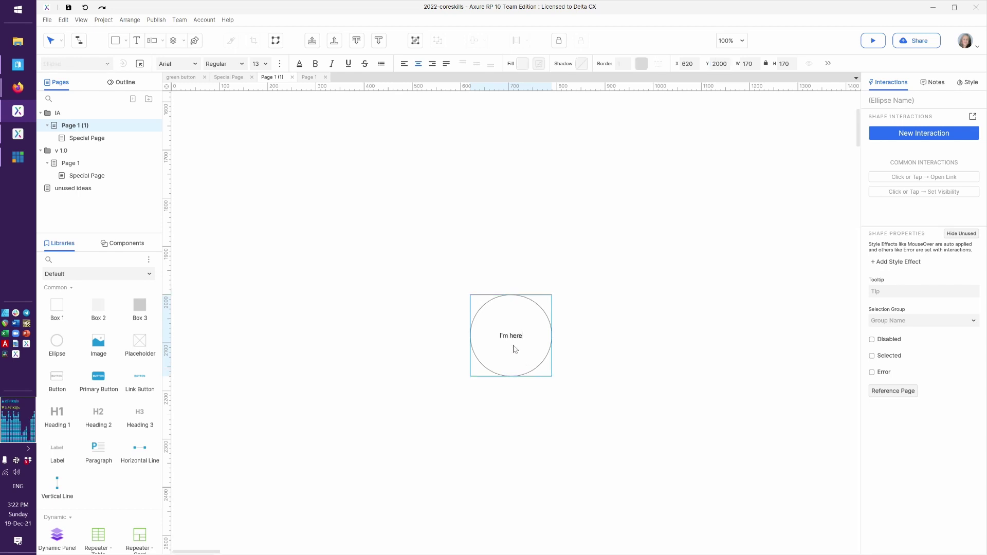
{"action": "left_click", "coordinate": [368, 392]}
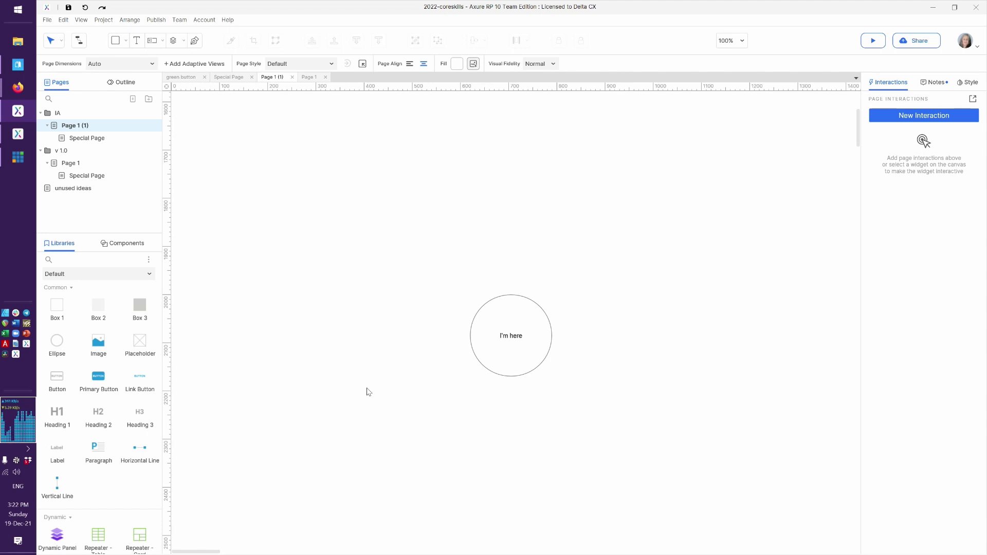
Place a Placeholder widget well below the "I'm here" circle, at about X 540, Y 3490
{"action": "scroll", "coordinate": [429, 365], "scroll_direction": "down", "scroll_amount": 15}
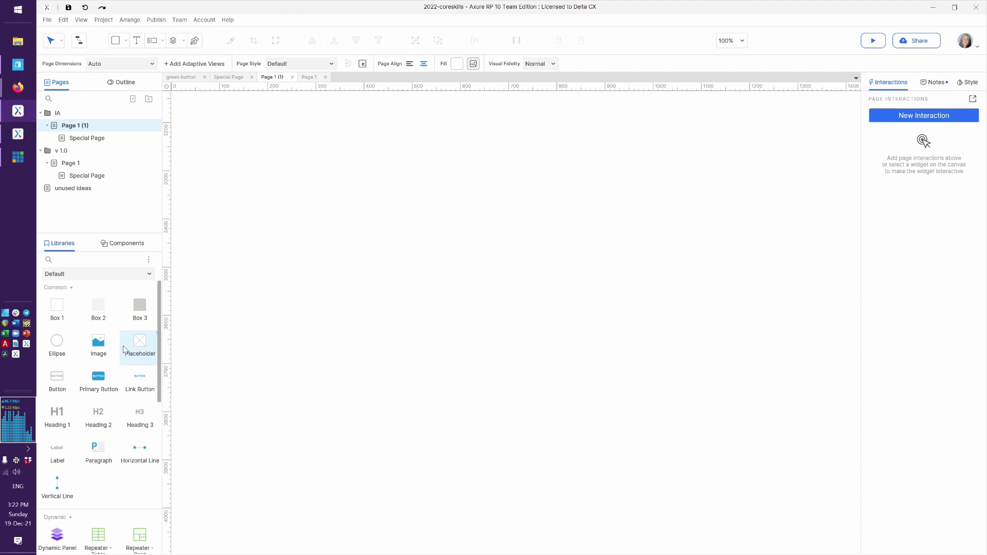
{"action": "left_click_drag", "start_coordinate": [132, 344], "coordinate": [432, 267]}
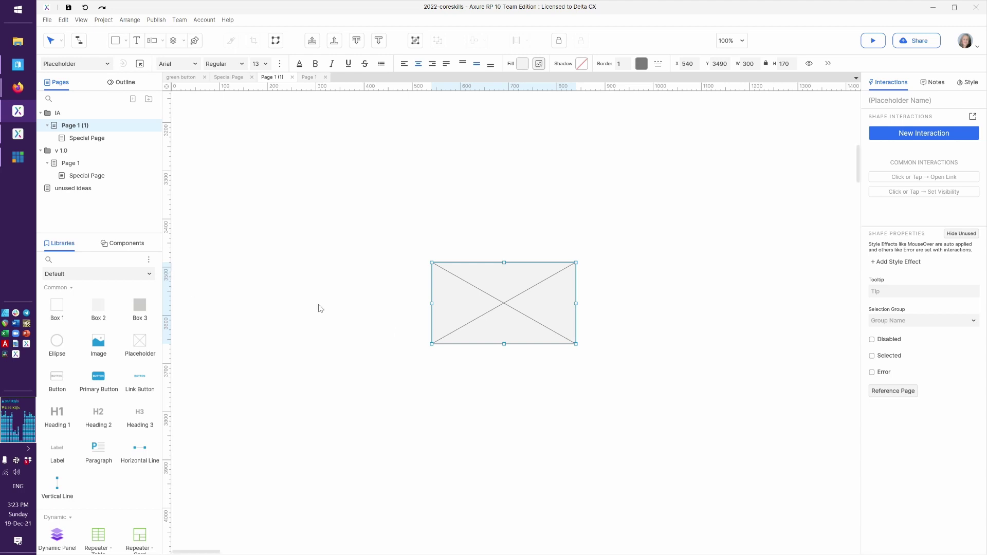
{"action": "left_click", "coordinate": [560, 360]}
Switch to the browser preview, look through the long page down to the circle and placeholder, and return to Axure RP
{"action": "key", "text": "alt+Tab"}
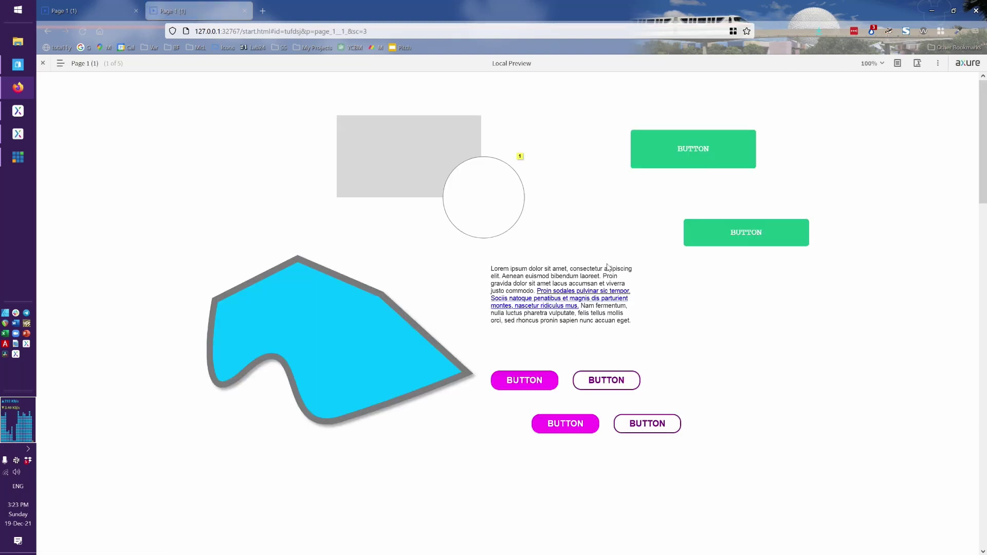
{"action": "scroll", "coordinate": [606, 267], "scroll_direction": "down", "scroll_amount": 10}
{"action": "scroll", "coordinate": [606, 267], "scroll_direction": "down", "scroll_amount": 10}
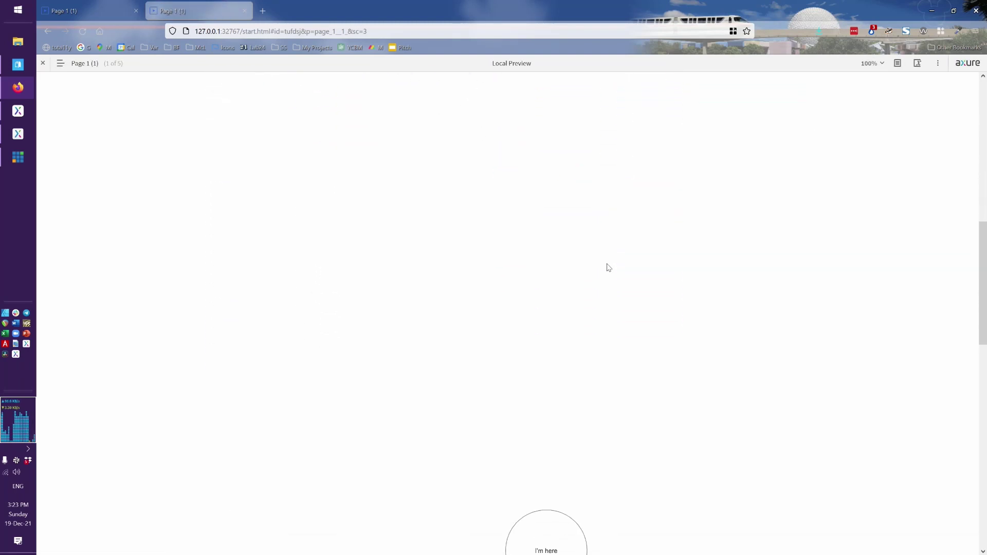
{"action": "scroll", "coordinate": [608, 268], "scroll_direction": "down", "scroll_amount": 5}
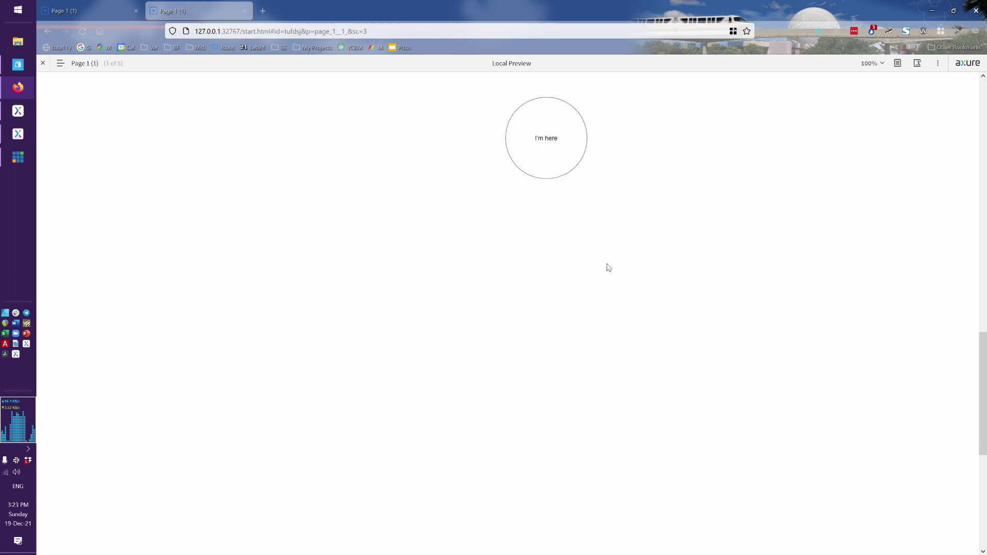
{"action": "scroll", "coordinate": [608, 267], "scroll_direction": "up", "scroll_amount": 8}
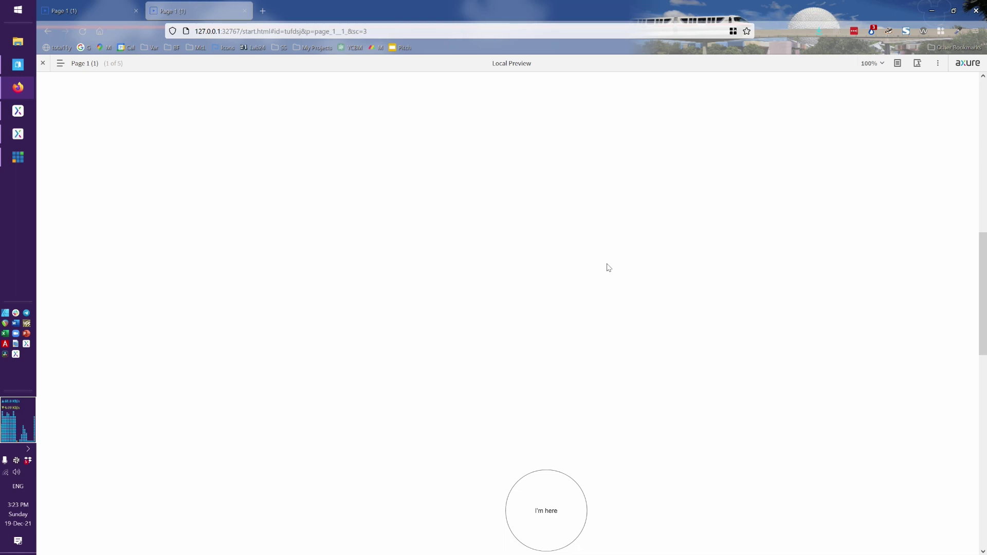
{"action": "scroll", "coordinate": [608, 267], "scroll_direction": "down", "scroll_amount": 15}
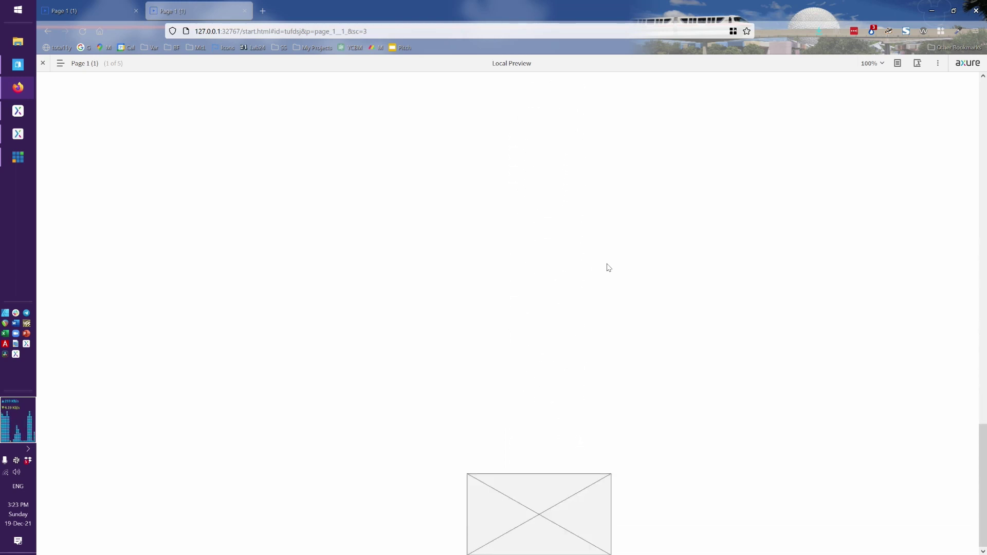
{"action": "scroll", "coordinate": [608, 268], "scroll_direction": "up", "scroll_amount": 15}
{"action": "scroll", "coordinate": [608, 267], "scroll_direction": "down", "scroll_amount": 1}
{"action": "scroll", "coordinate": [608, 267], "scroll_direction": "up", "scroll_amount": 15}
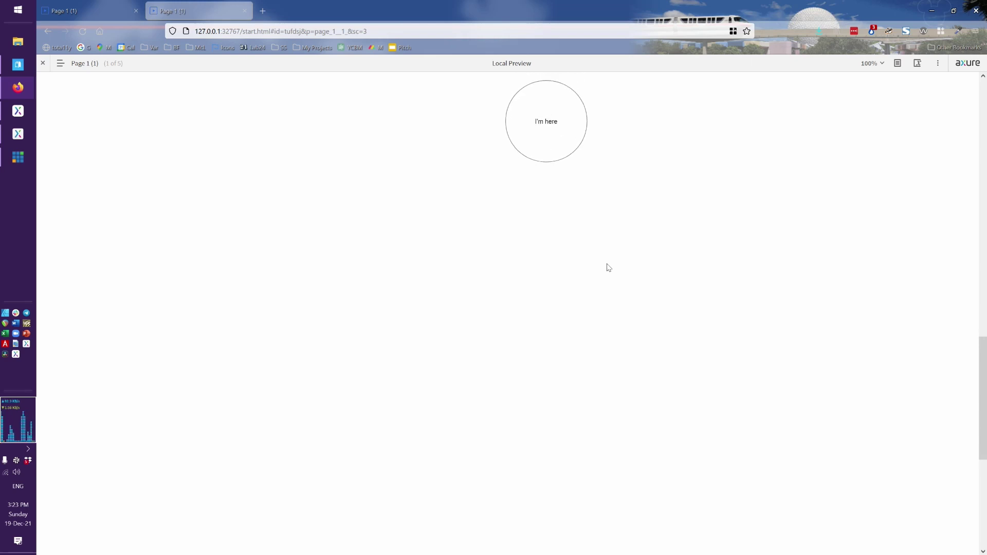
{"action": "key", "text": "alt+Tab"}
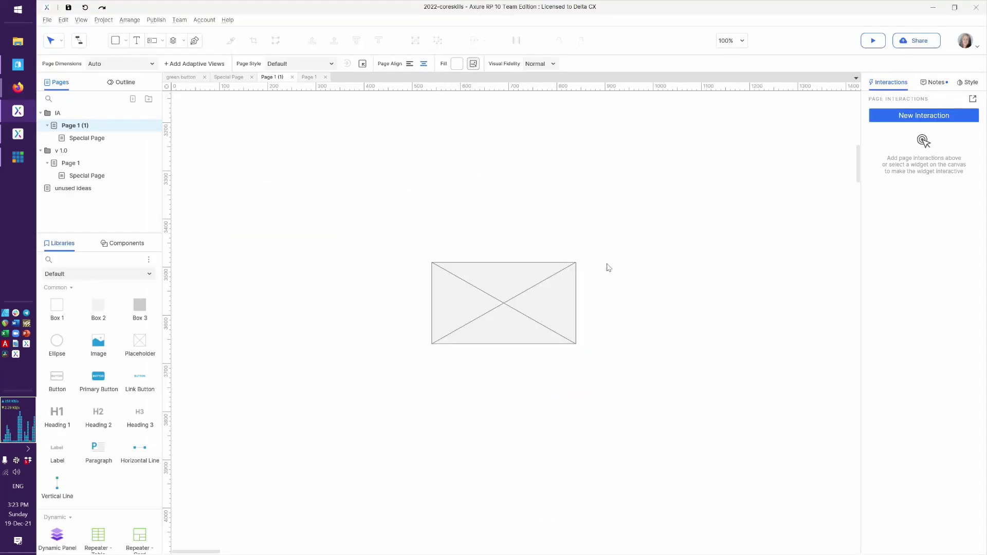
Move the lower magenta button beside the paragraph, to about X 970, Y 556
{"action": "scroll", "coordinate": [529, 223], "scroll_direction": "up", "scroll_amount": 20}
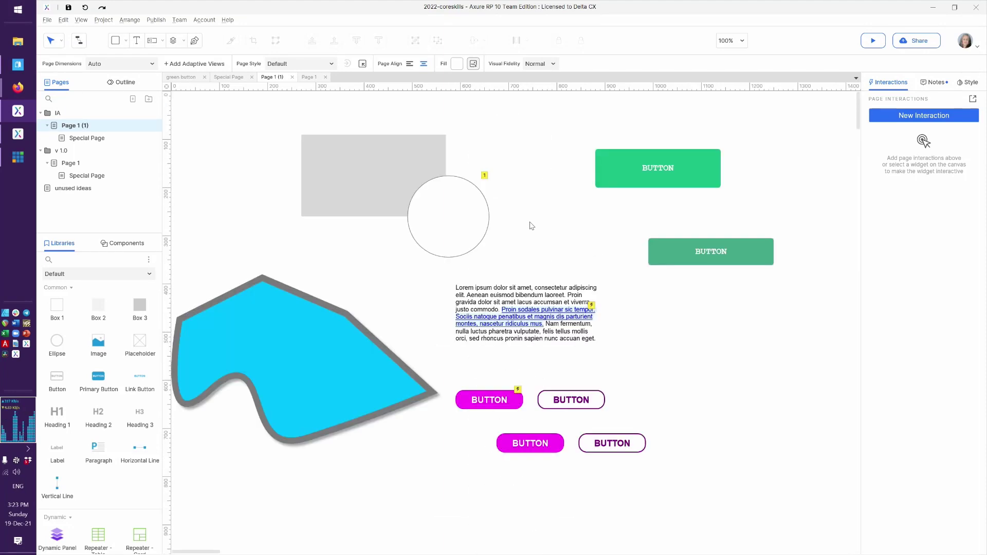
{"action": "left_click", "coordinate": [535, 444]}
{"action": "left_click_drag", "start_coordinate": [535, 444], "coordinate": [675, 369]}
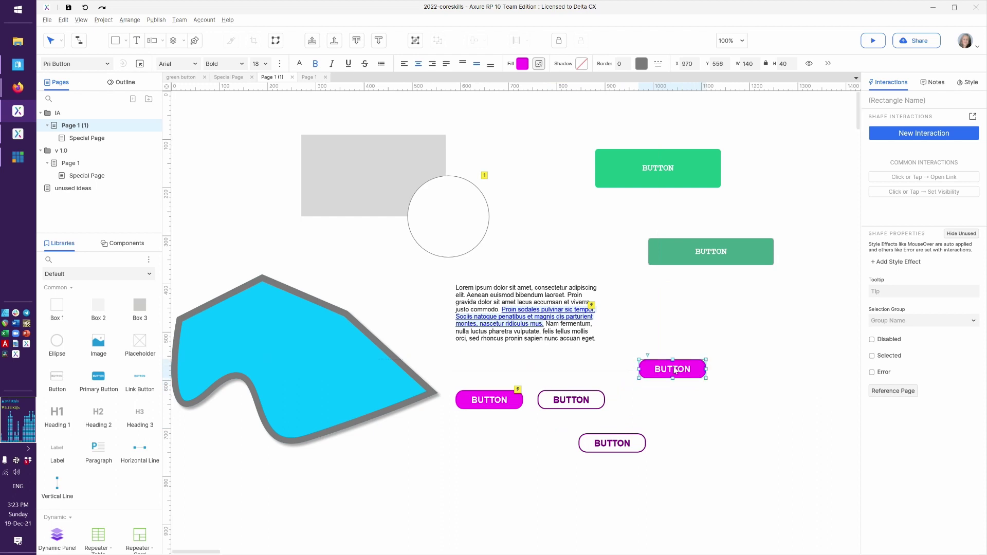
Change the moved magenta button's label to "Scroll to Circle"
{"action": "double_click", "coordinate": [674, 368]}
{"action": "type", "text": "Scroll to Citle"}
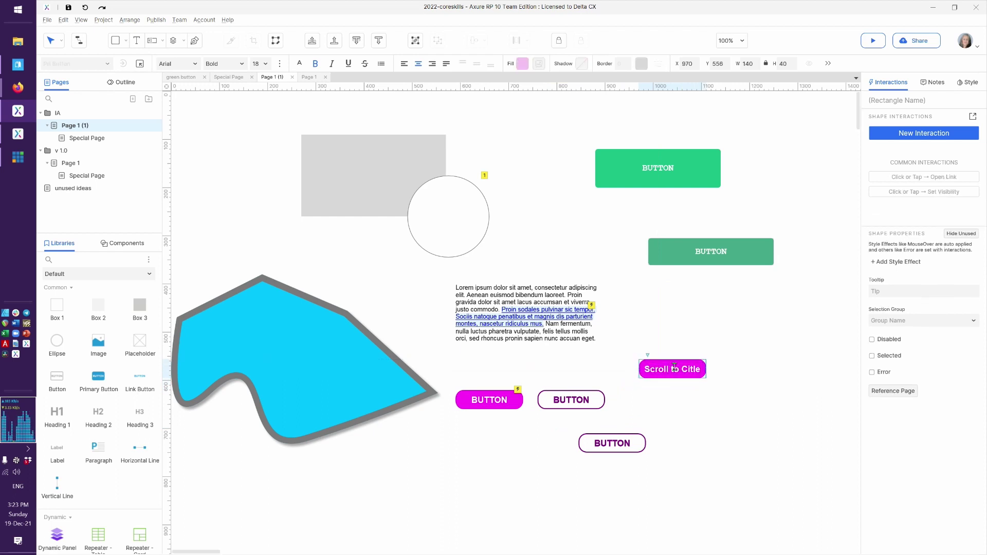
{"action": "key", "text": "BackSpace"}
{"action": "key", "text": "BackSpace"}
{"action": "key", "text": "BackSpace"}
{"action": "type", "text": "rcle"}
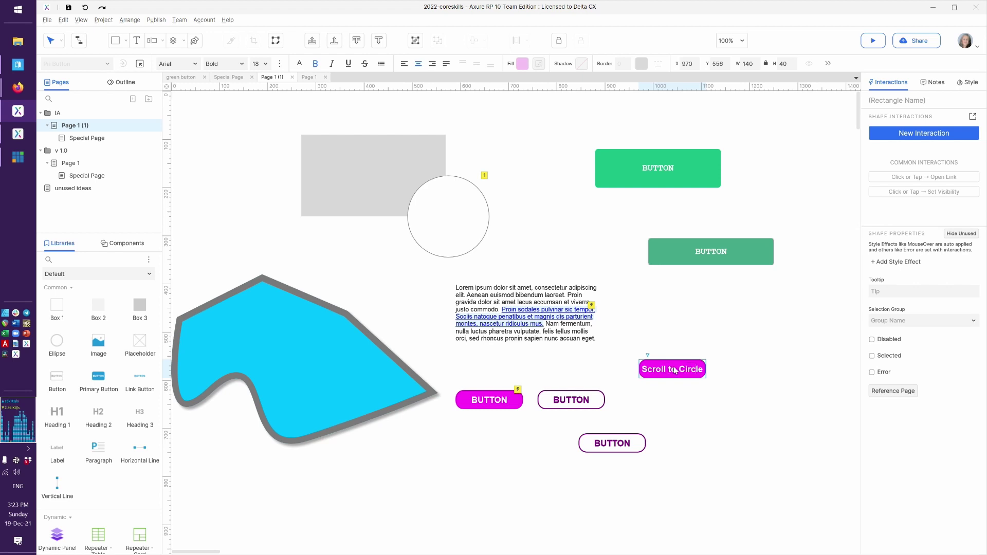
{"action": "left_click", "coordinate": [703, 424]}
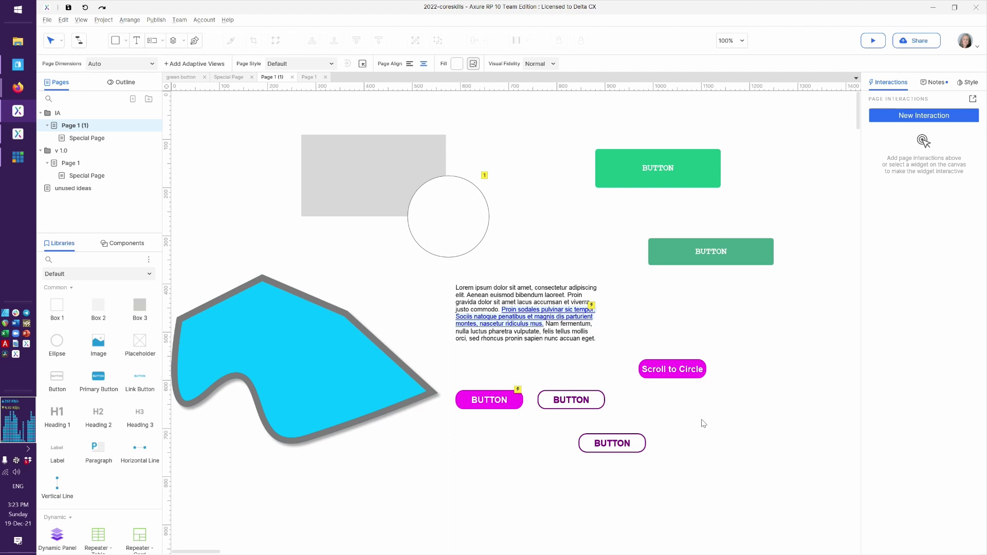
{"action": "left_click", "coordinate": [685, 371]}
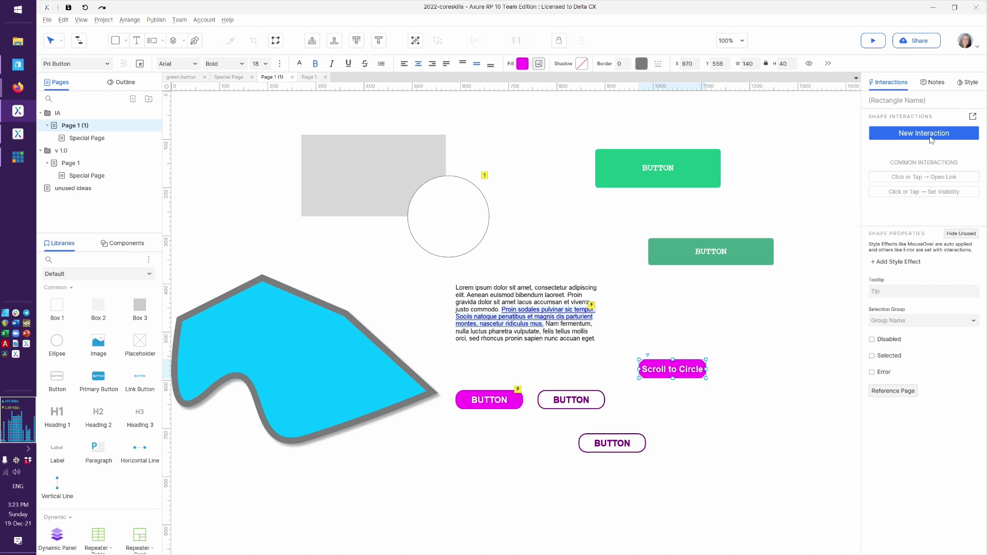
{"action": "left_click", "coordinate": [973, 118]}
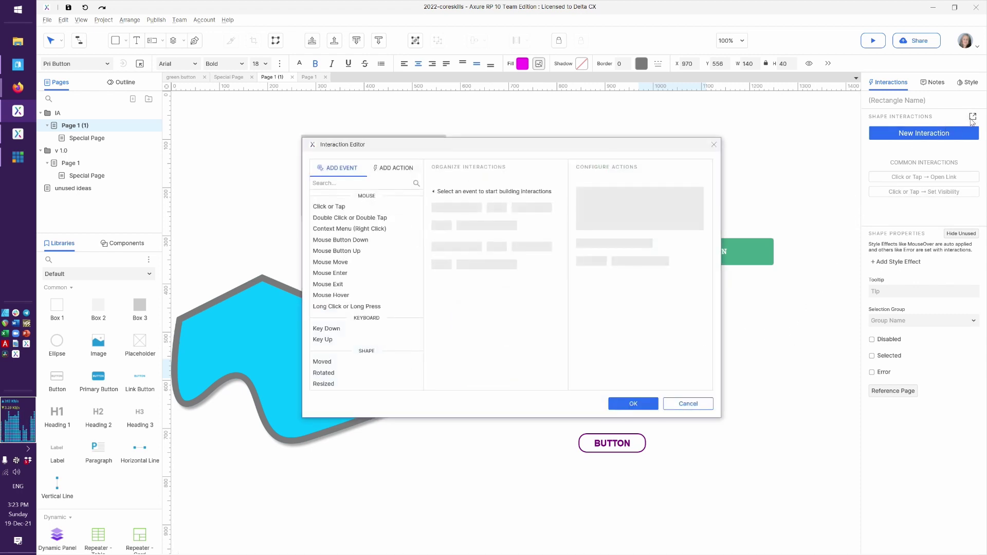
{"action": "left_click", "coordinate": [347, 208]}
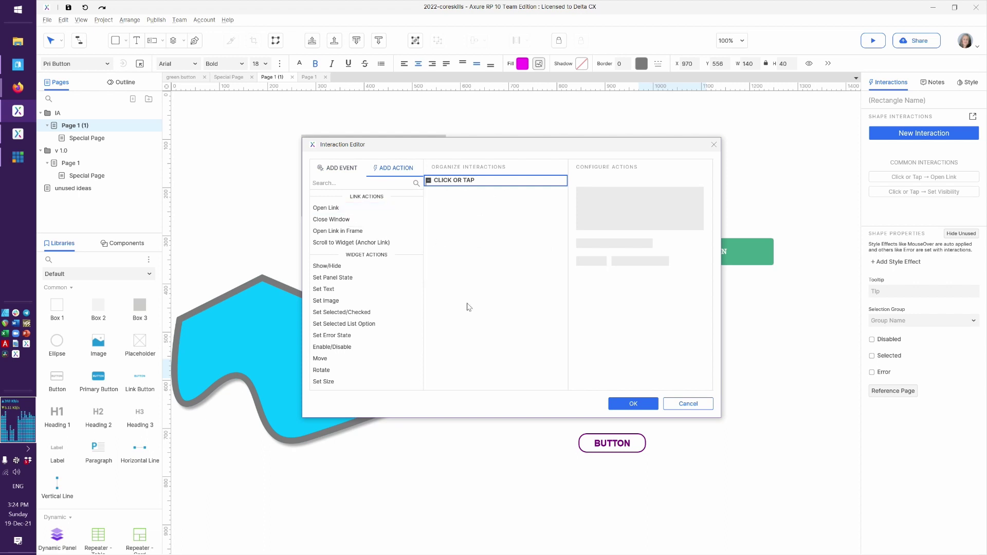
{"action": "left_click", "coordinate": [331, 242]}
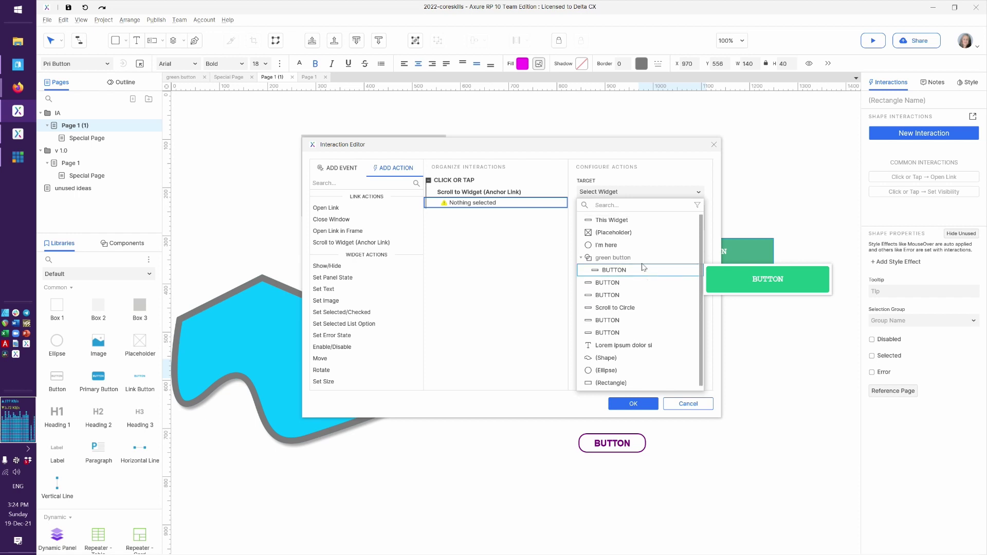
{"action": "scroll", "coordinate": [613, 239], "scroll_direction": "up", "scroll_amount": 1}
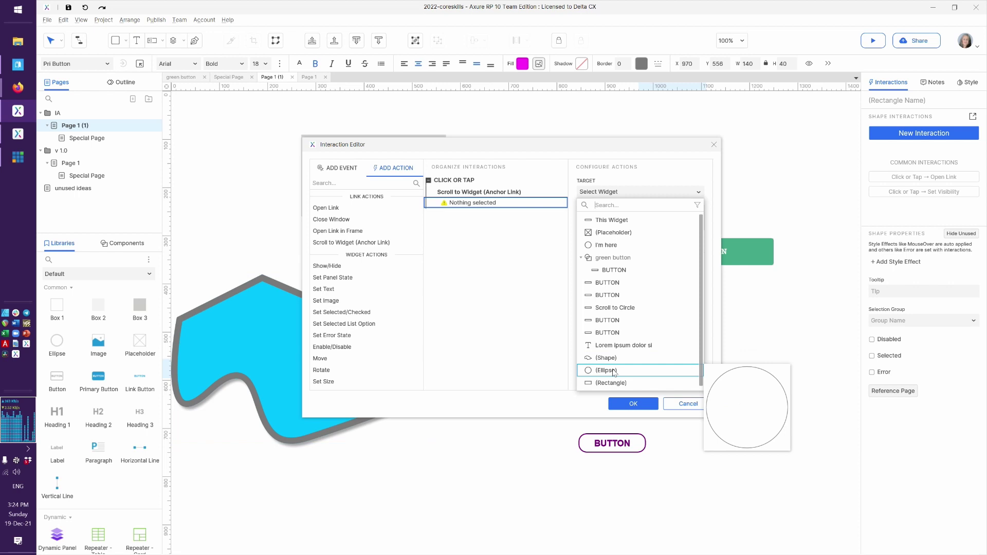
{"action": "left_click", "coordinate": [605, 246]}
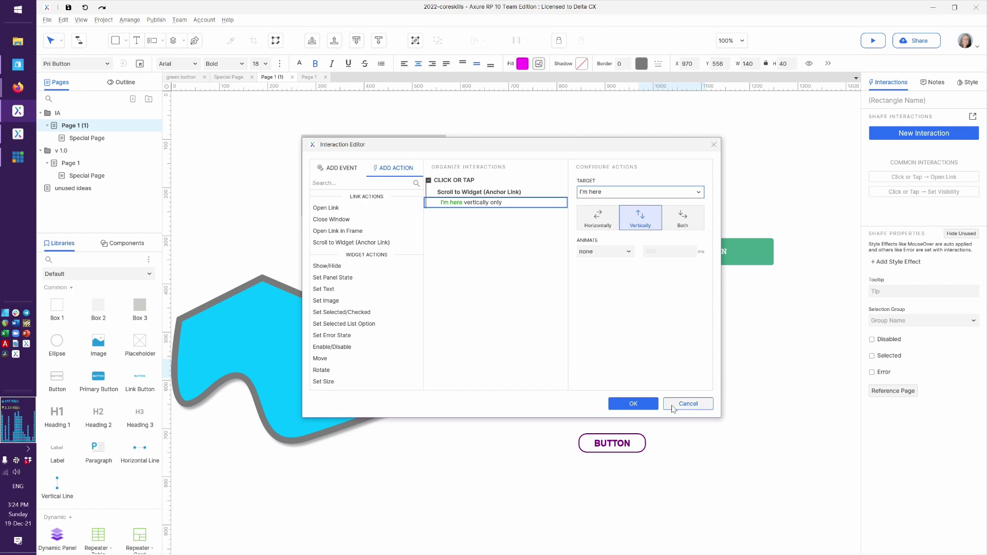
{"action": "left_click", "coordinate": [688, 404]}
Name the "I'm here" ellipse "scrollto circle" and show the page's widget outline
{"action": "scroll", "coordinate": [675, 410], "scroll_direction": "down", "scroll_amount": 15}
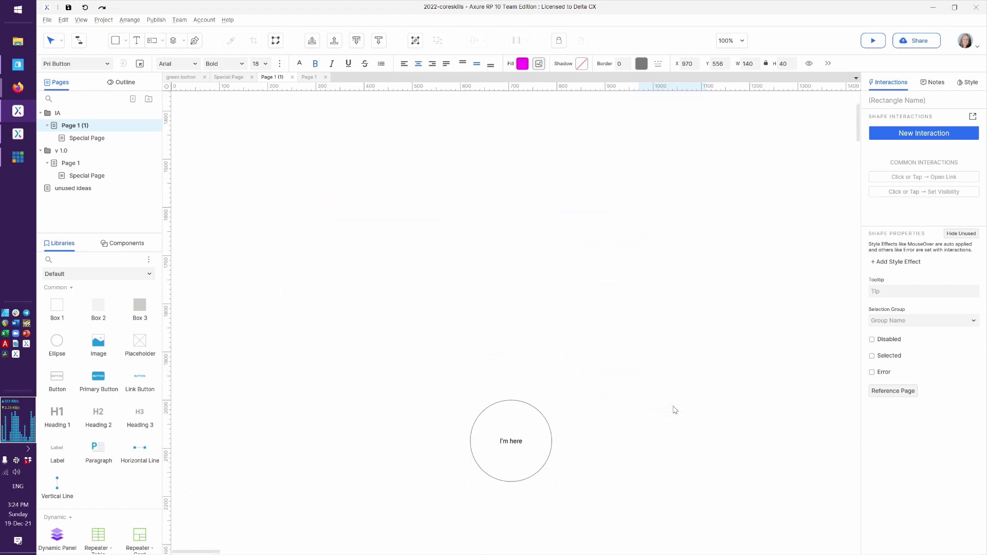
{"action": "left_click", "coordinate": [530, 311]}
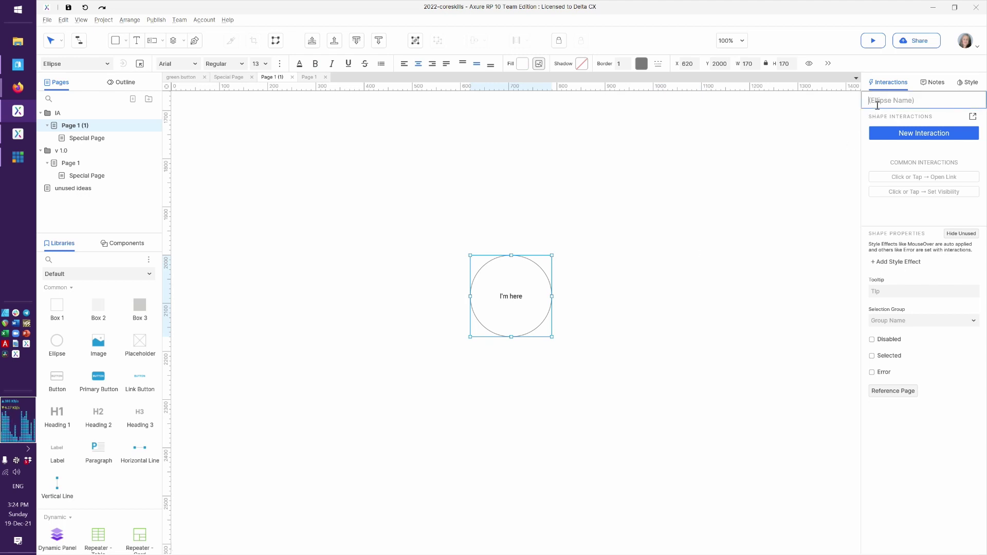
{"action": "type", "text": "scrollto circle"}
{"action": "key", "text": "Return"}
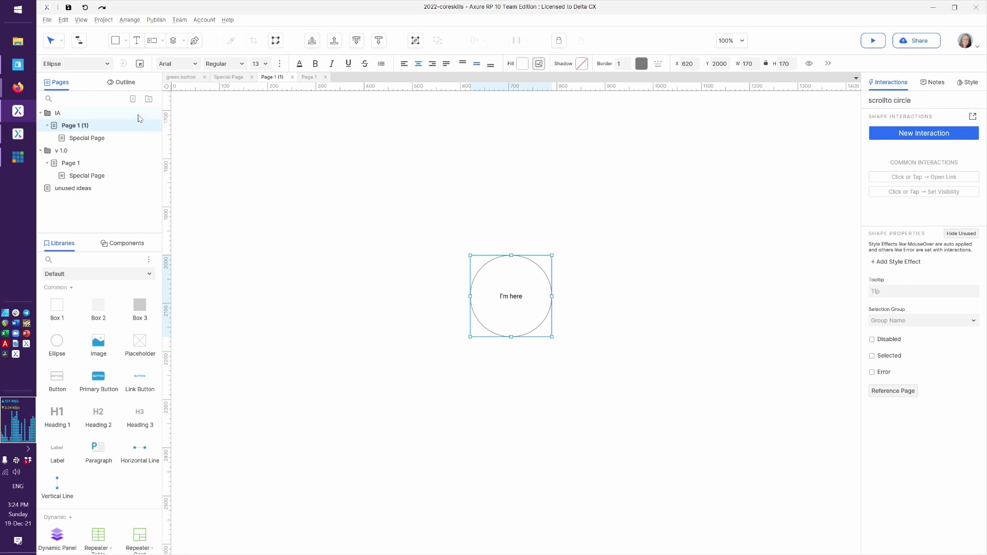
{"action": "left_click", "coordinate": [115, 88]}
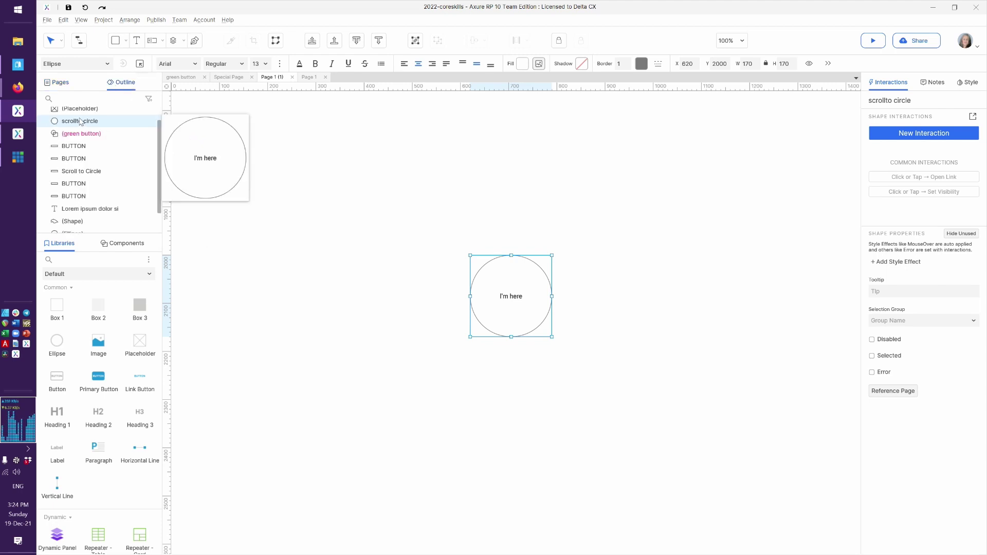
Give the "Scroll to Circle" button a Click or Tap interaction that scrolls vertically to the "scrollto circle" widget
{"action": "scroll", "coordinate": [496, 332], "scroll_direction": "up", "scroll_amount": 15}
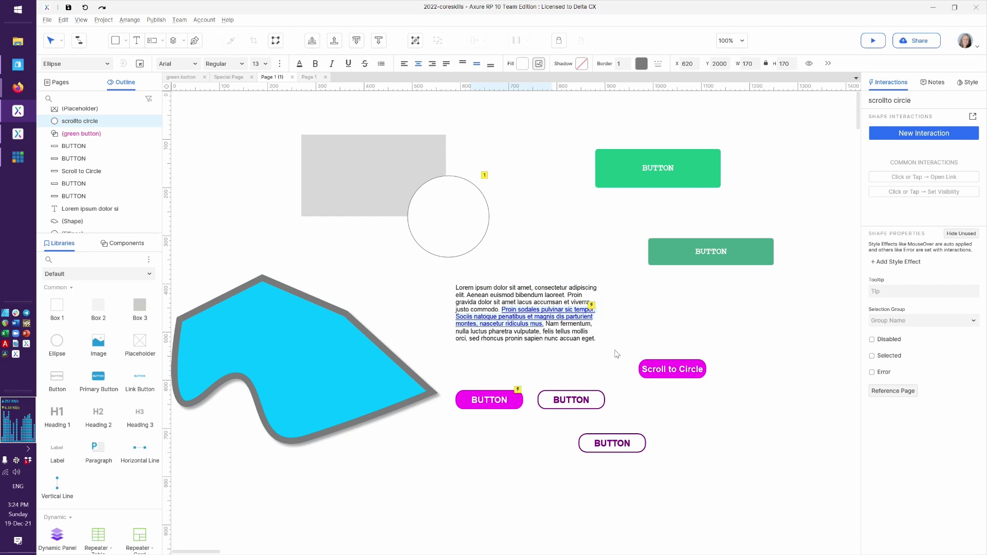
{"action": "left_click", "coordinate": [679, 370]}
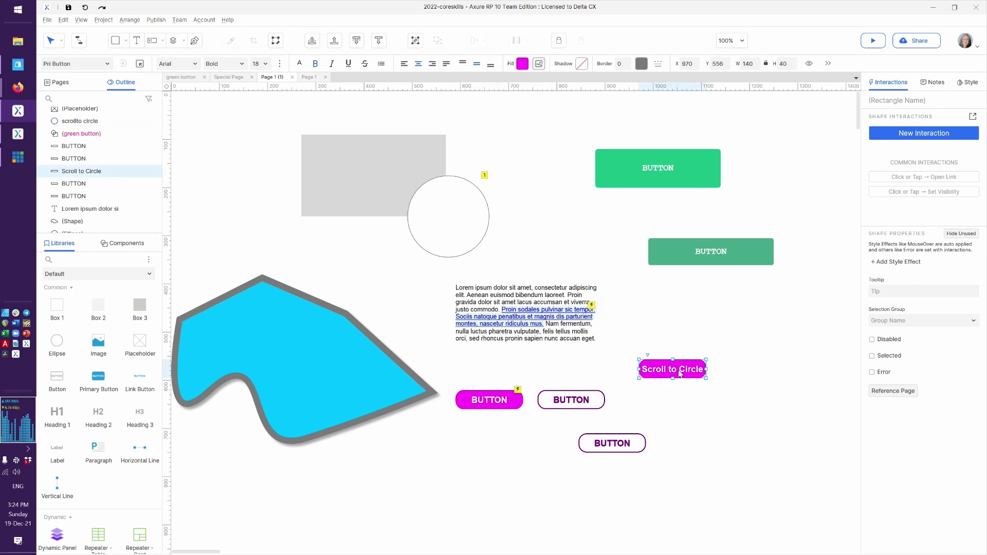
{"action": "left_click", "coordinate": [973, 117]}
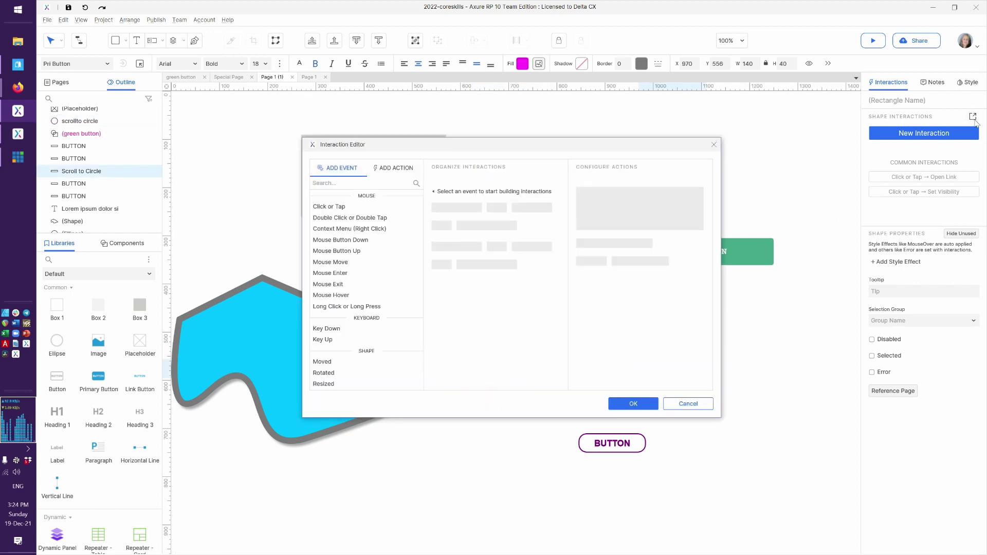
{"action": "left_click", "coordinate": [337, 206]}
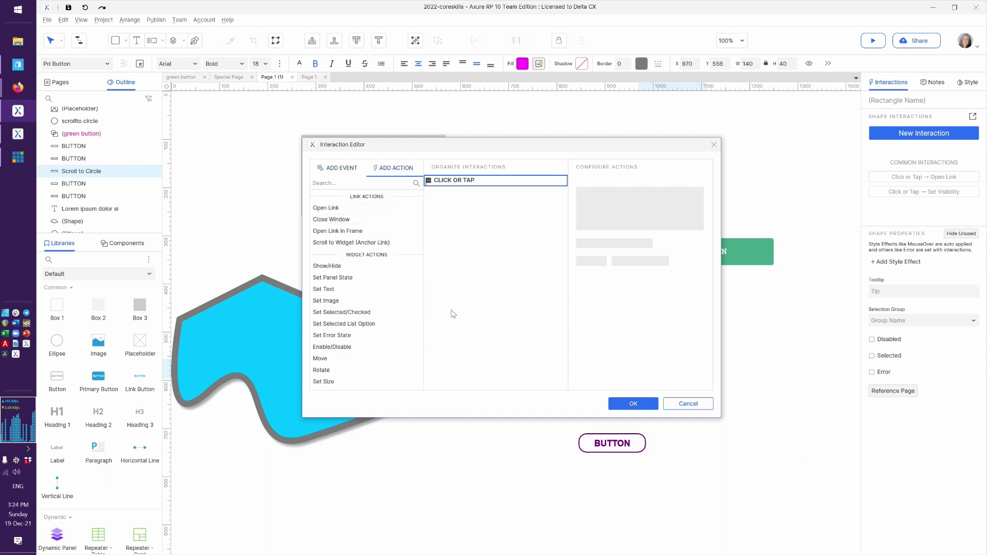
{"action": "left_click", "coordinate": [335, 244]}
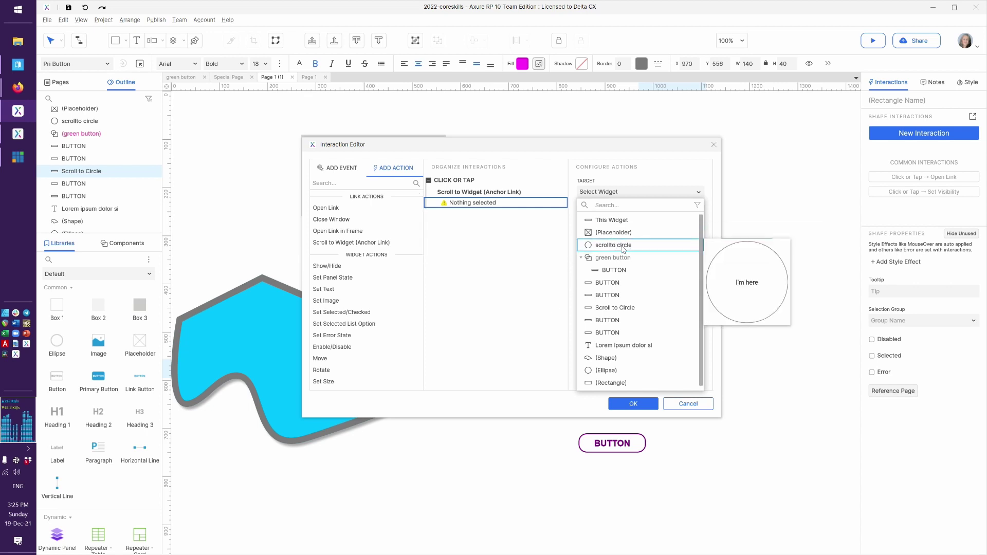
{"action": "left_click", "coordinate": [623, 246]}
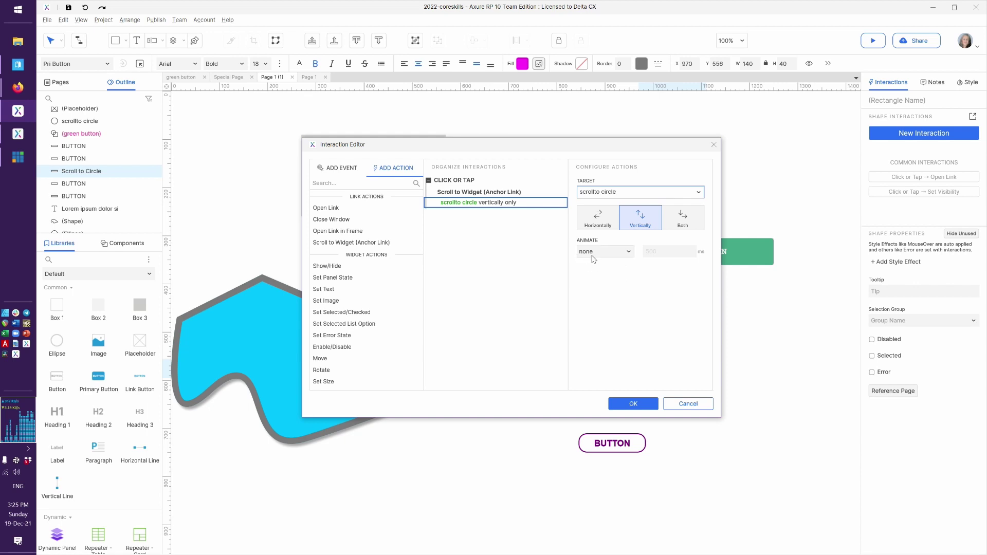
{"action": "left_click", "coordinate": [631, 404]}
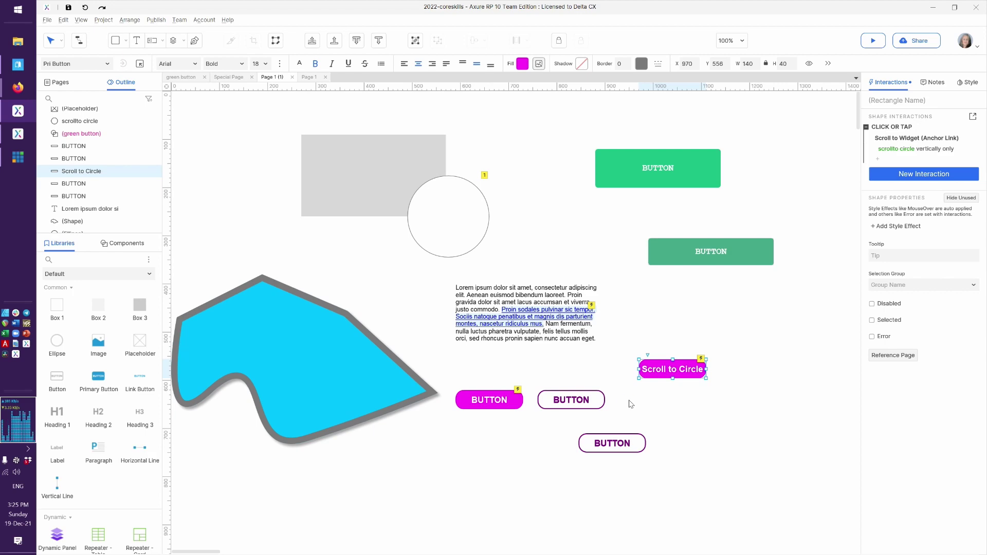
Preview the page in the browser, test the "Scroll to Circle" button, and return to Axure RP
{"action": "key", "text": "F5"}
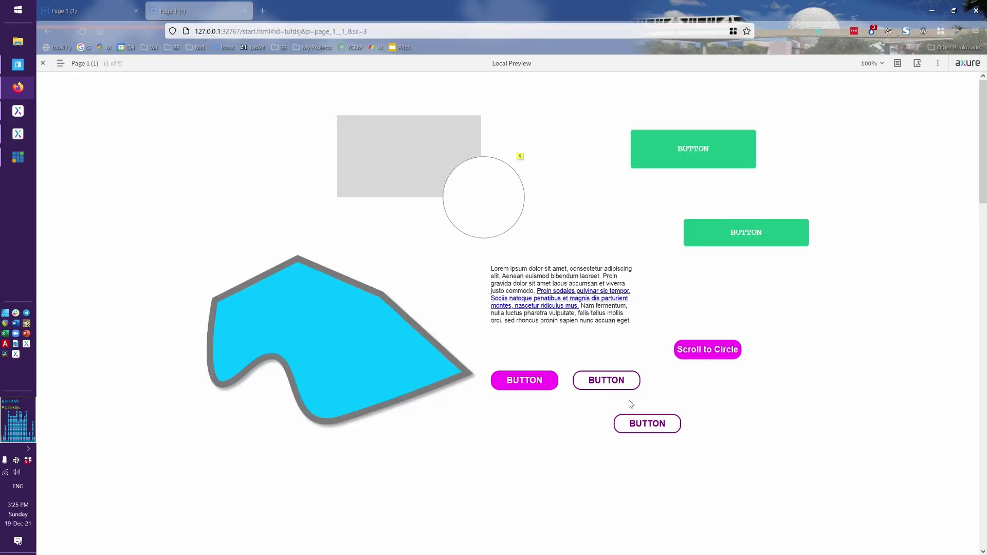
{"action": "left_click", "coordinate": [707, 353]}
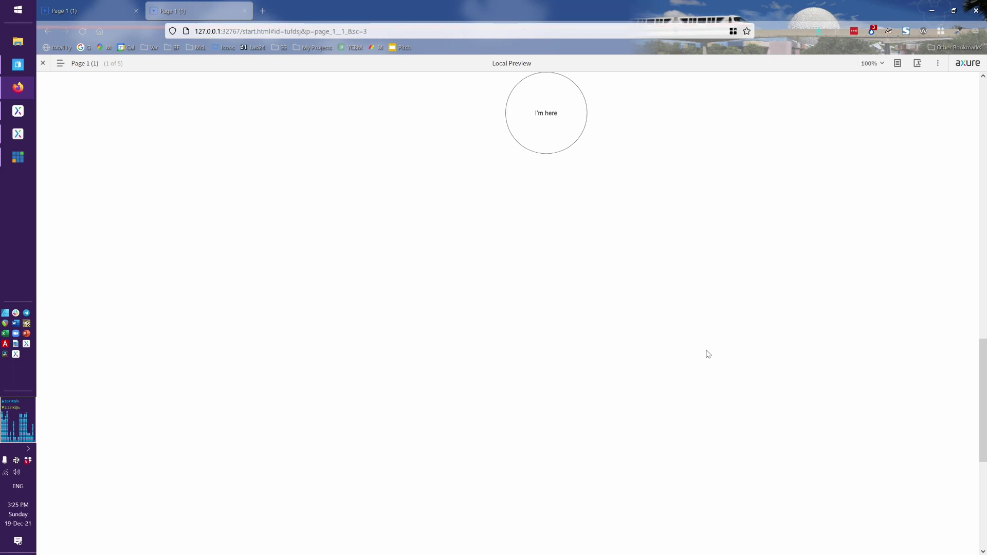
{"action": "key", "text": "alt+Tab"}
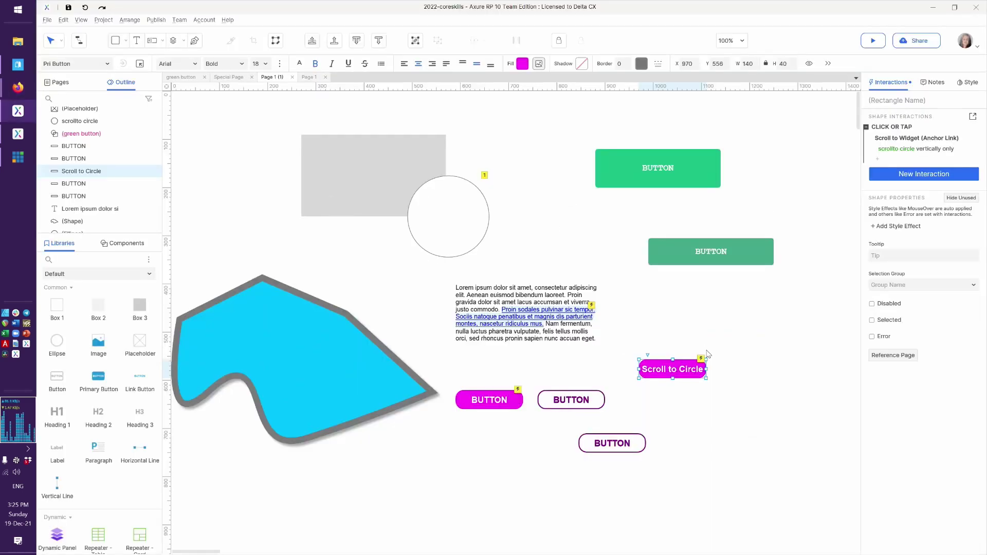
Animate the "Scroll to Circle" button's scroll action with linear easing over 1000 ms
{"action": "left_click", "coordinate": [920, 132]}
{"action": "double_click", "coordinate": [919, 132]}
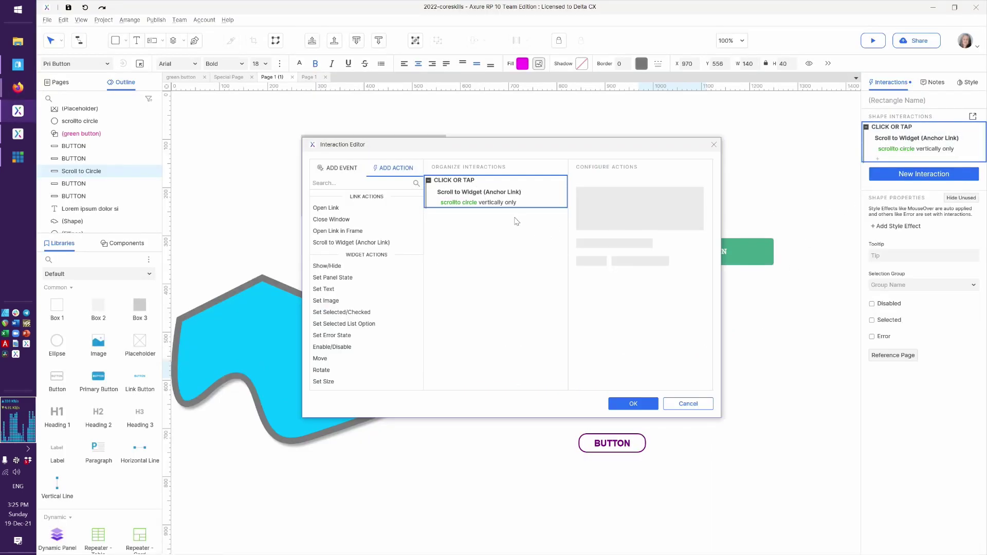
{"action": "left_click", "coordinate": [490, 201]}
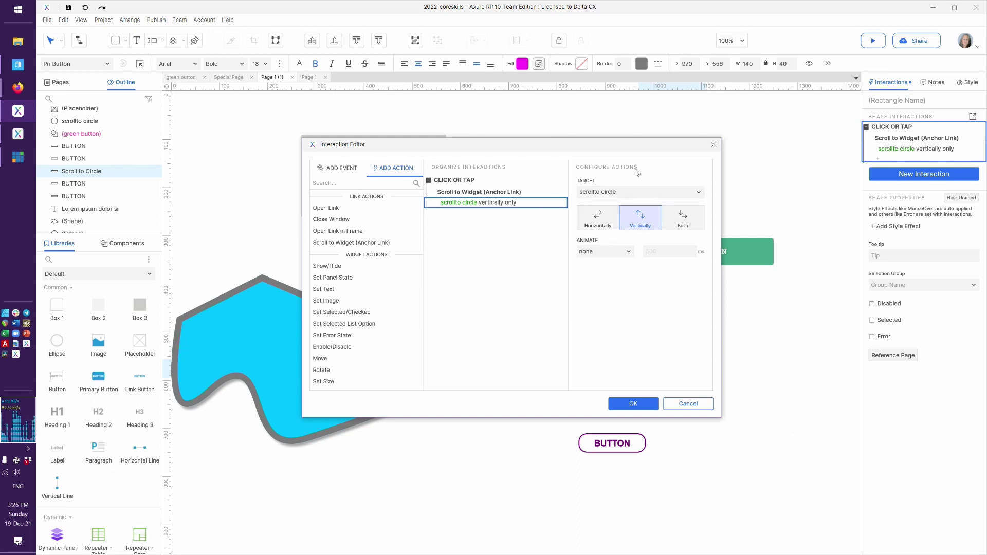
{"action": "left_click", "coordinate": [607, 251]}
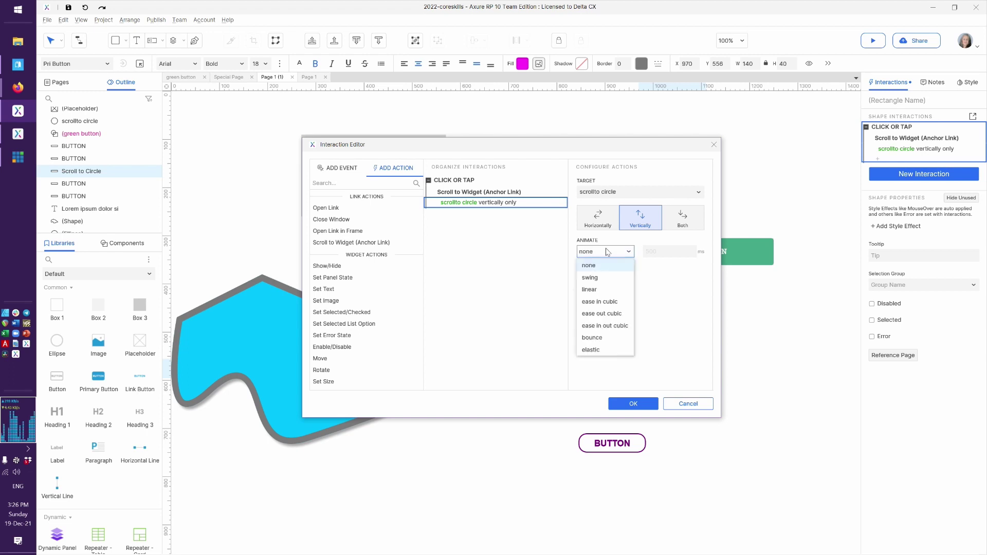
{"action": "left_click", "coordinate": [599, 291]}
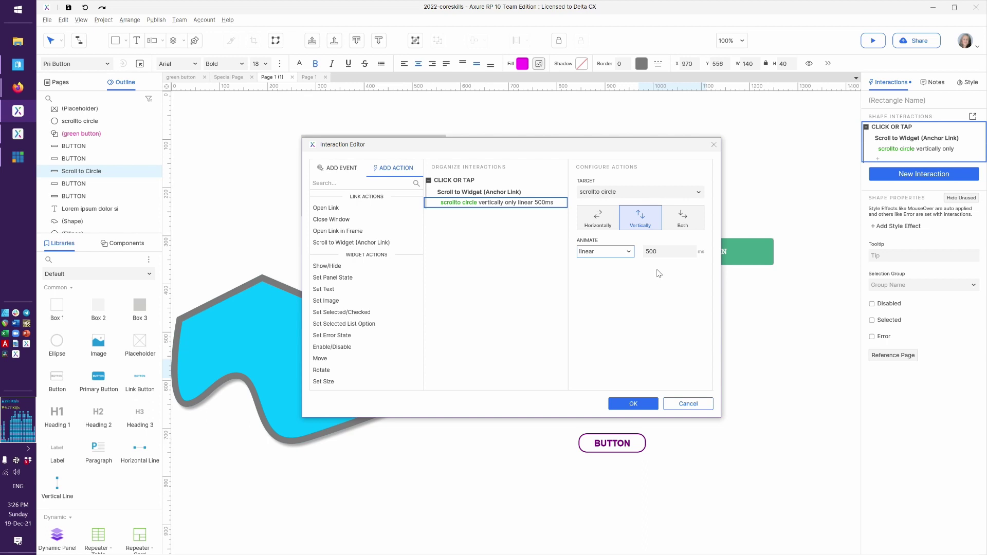
{"action": "double_click", "coordinate": [649, 251]}
{"action": "type", "text": "1000"}
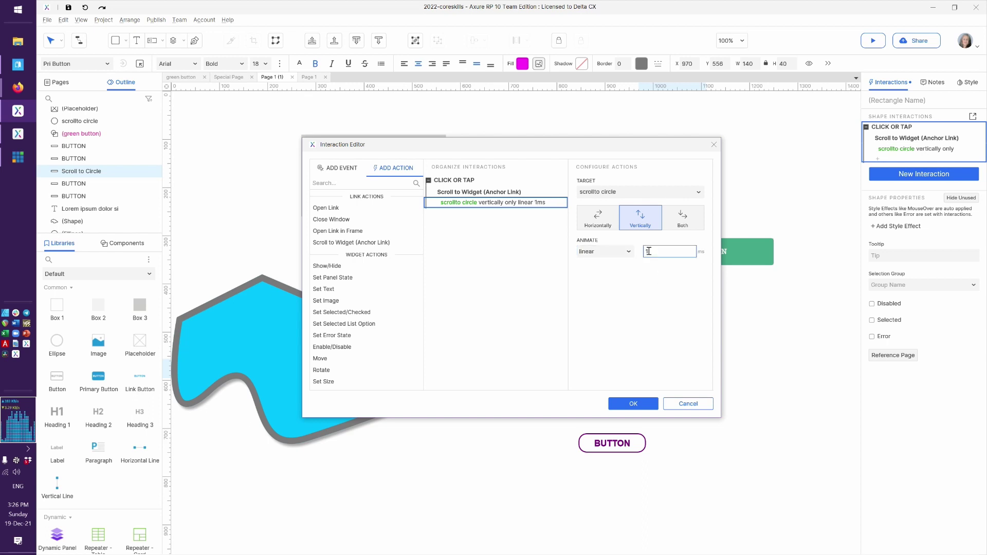
{"action": "left_click", "coordinate": [641, 299]}
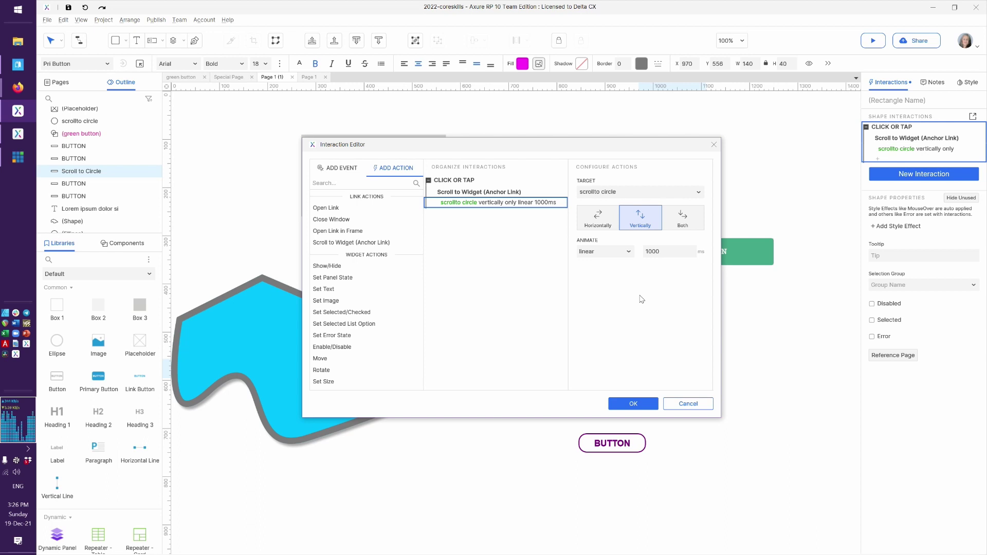
{"action": "left_click", "coordinate": [613, 254]}
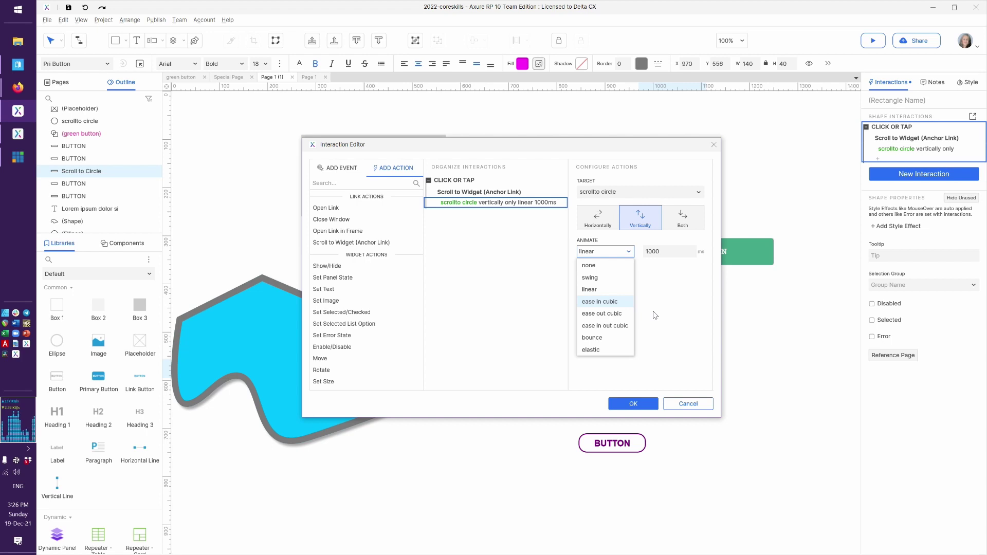
{"action": "left_click", "coordinate": [612, 289]}
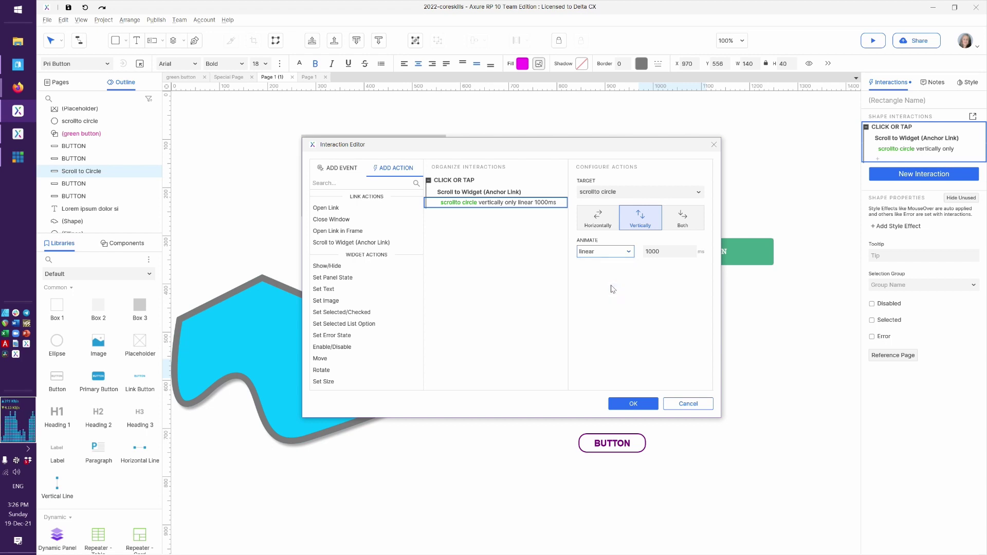
{"action": "left_click", "coordinate": [632, 404]}
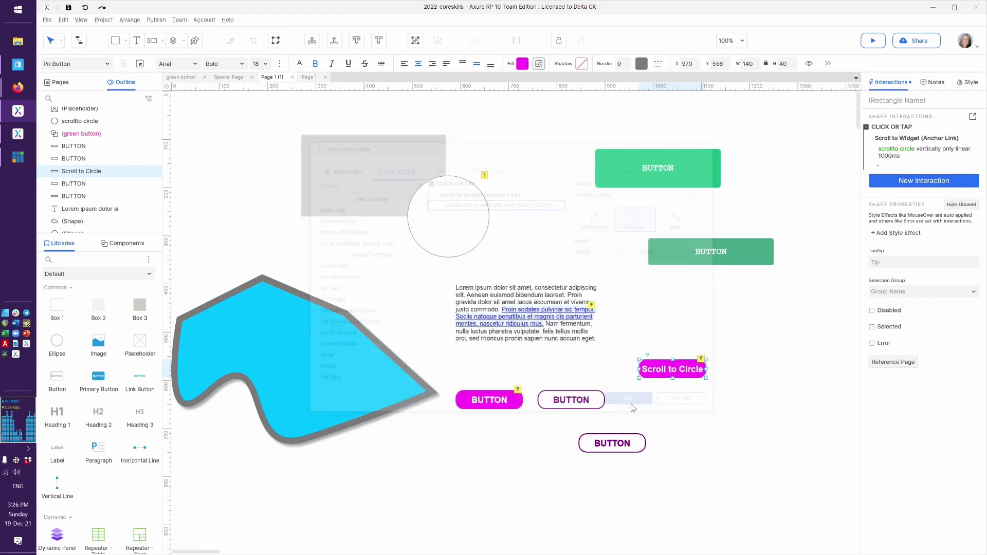
Switch to the browser preview, reload it, test the button's animated scroll, and return to Axure RP
{"action": "key", "text": "alt+Tab"}
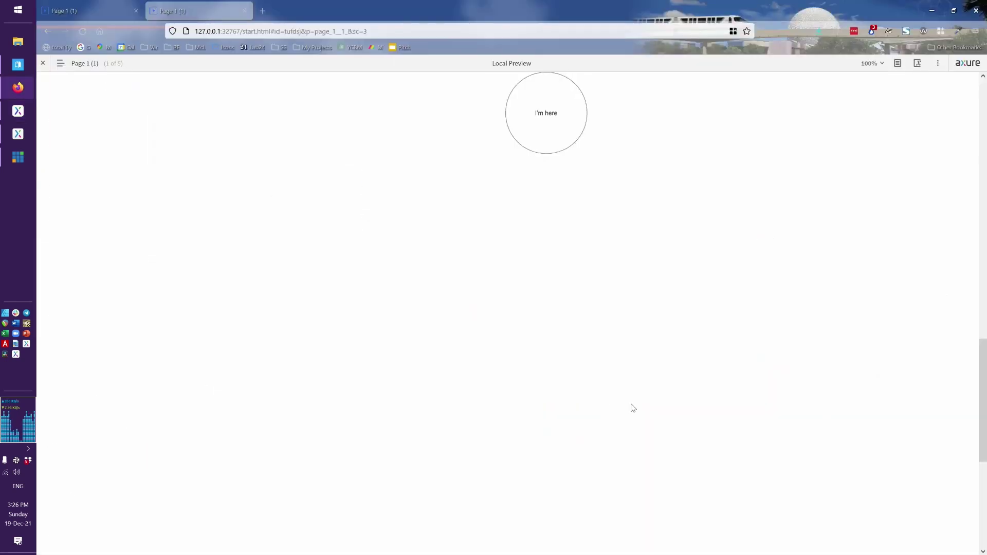
{"action": "key", "text": "F5"}
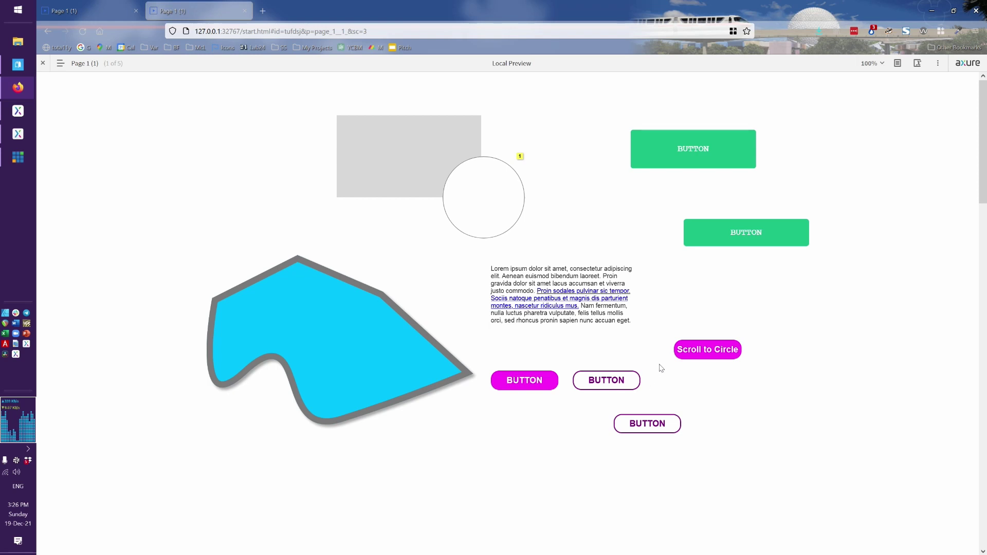
{"action": "left_click", "coordinate": [725, 351]}
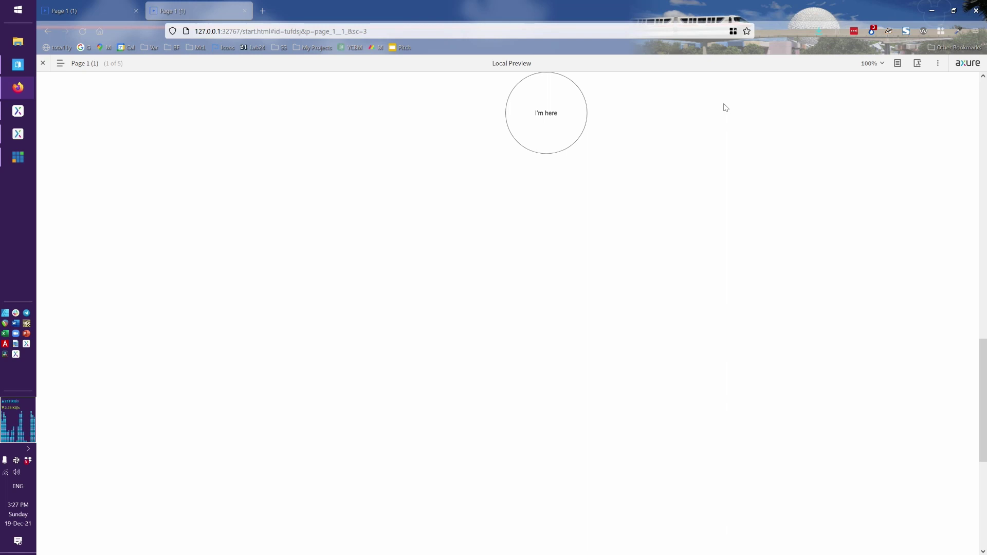
{"action": "key", "text": "alt+Tab"}
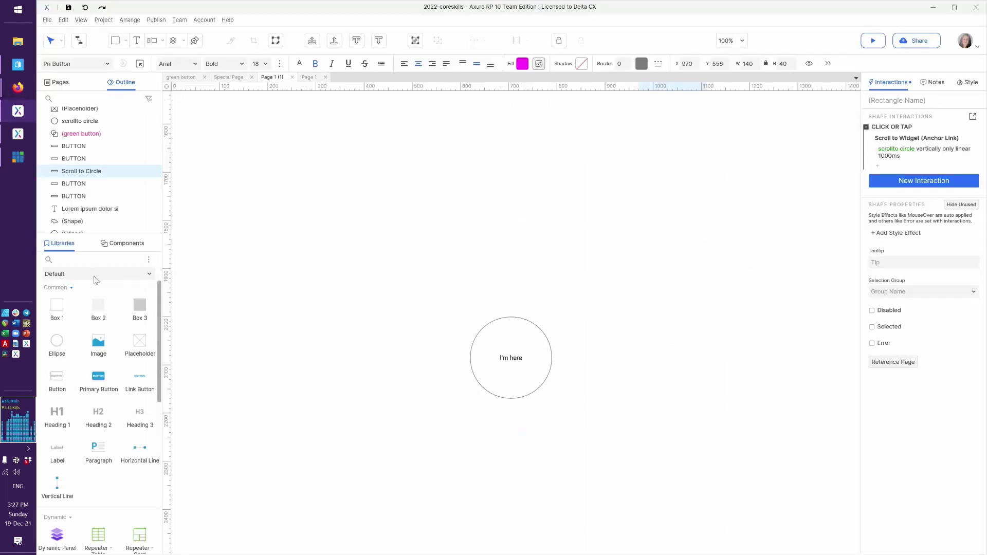
Place a 100 × 100 Hot Spot just above the "I'm here" circle, at about X 655, Y 1890
{"action": "scroll", "coordinate": [100, 385], "scroll_direction": "down", "scroll_amount": 3}
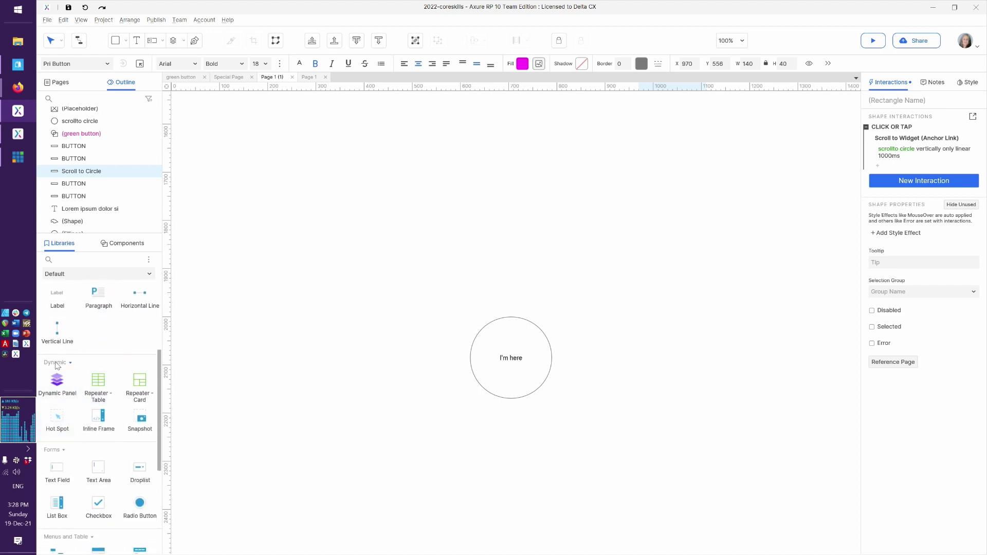
{"action": "scroll", "coordinate": [57, 421], "scroll_direction": "up", "scroll_amount": 3}
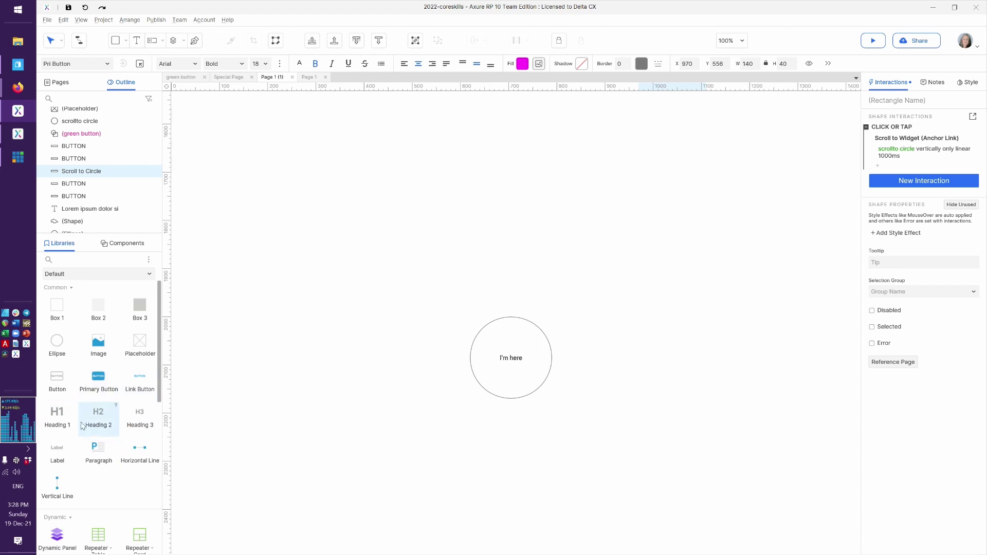
{"action": "scroll", "coordinate": [84, 439], "scroll_direction": "down", "scroll_amount": 3}
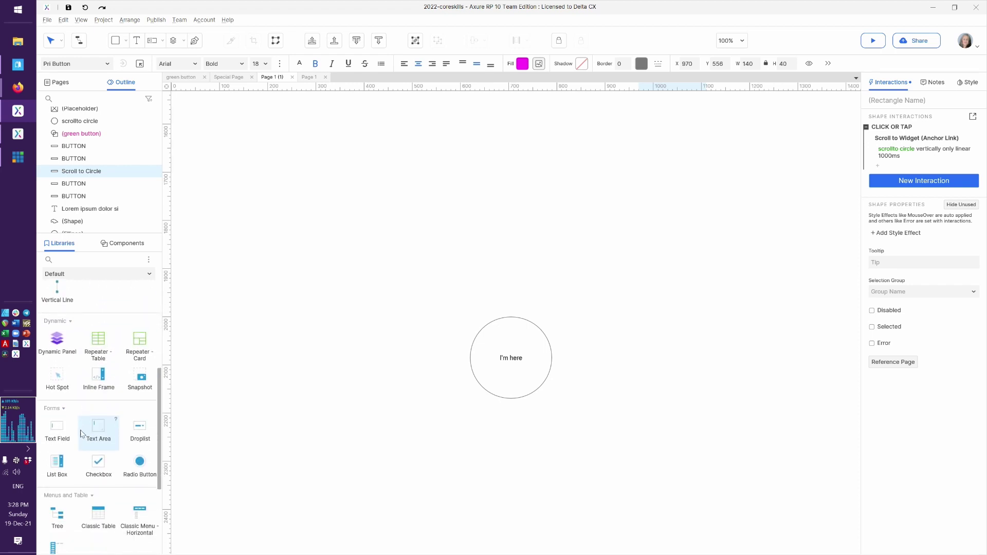
{"action": "left_click_drag", "start_coordinate": [73, 378], "coordinate": [487, 267]}
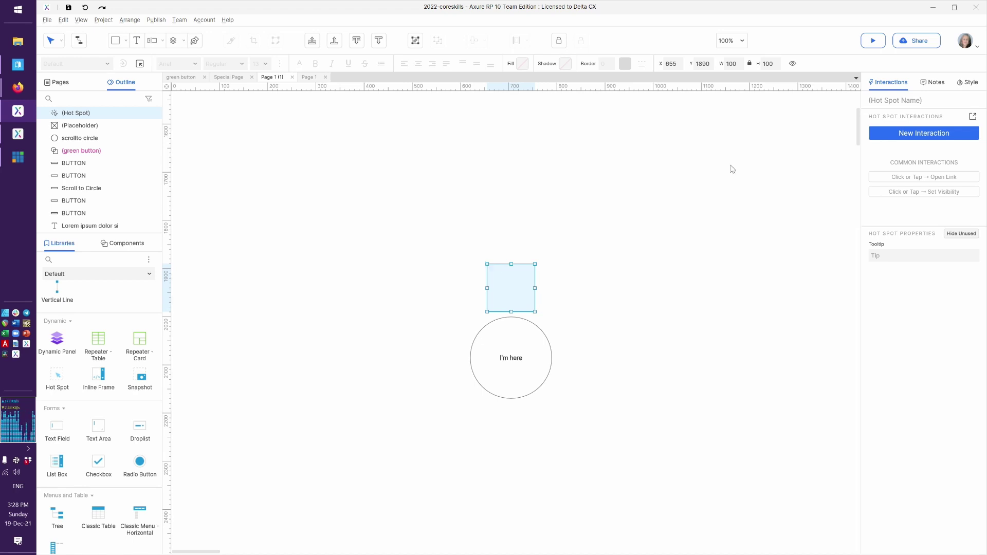
{"action": "left_click", "coordinate": [792, 65]}
{"action": "left_click", "coordinate": [792, 65]}
{"action": "left_click", "coordinate": [557, 301]}
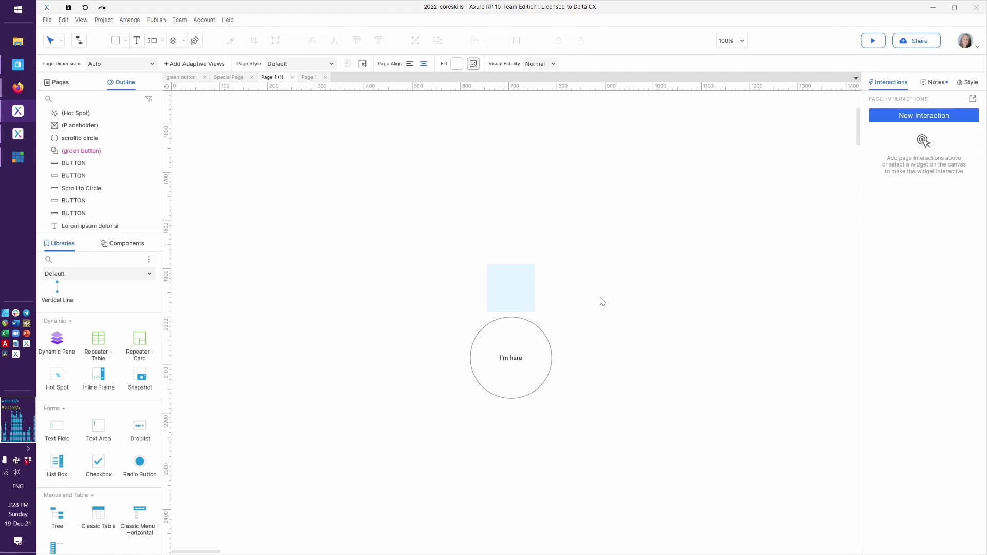
{"action": "left_click", "coordinate": [520, 302]}
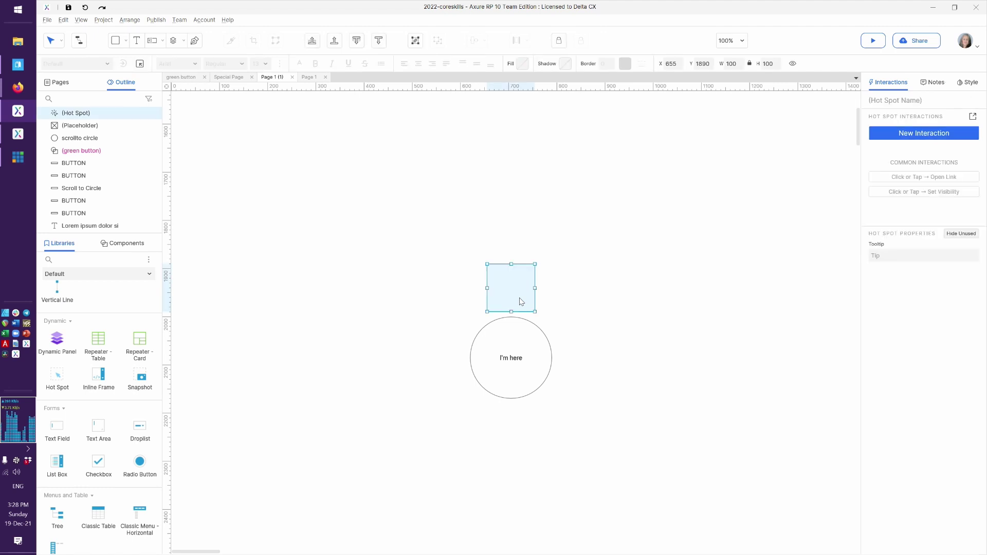
{"action": "left_click", "coordinate": [603, 325]}
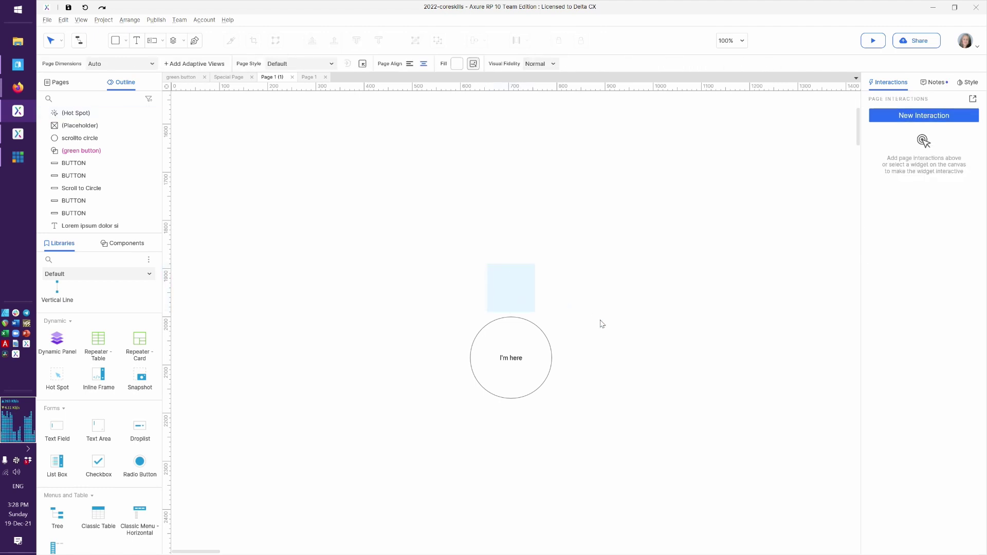
Resize the hot spot to a thin strip about 115 wide and 10 high, and set its Y position to 1900
{"action": "left_click", "coordinate": [518, 288]}
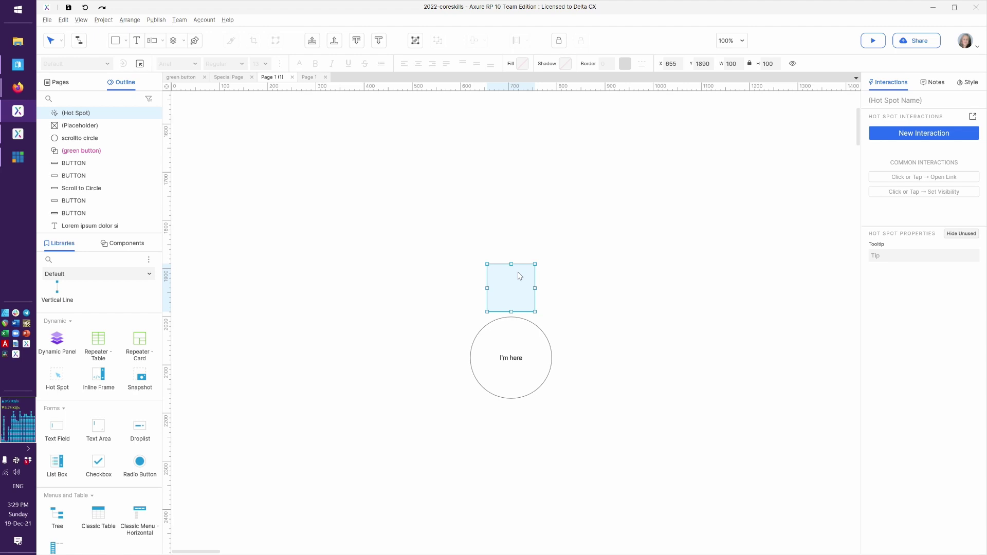
{"action": "left_click_drag", "start_coordinate": [486, 311], "coordinate": [482, 269]}
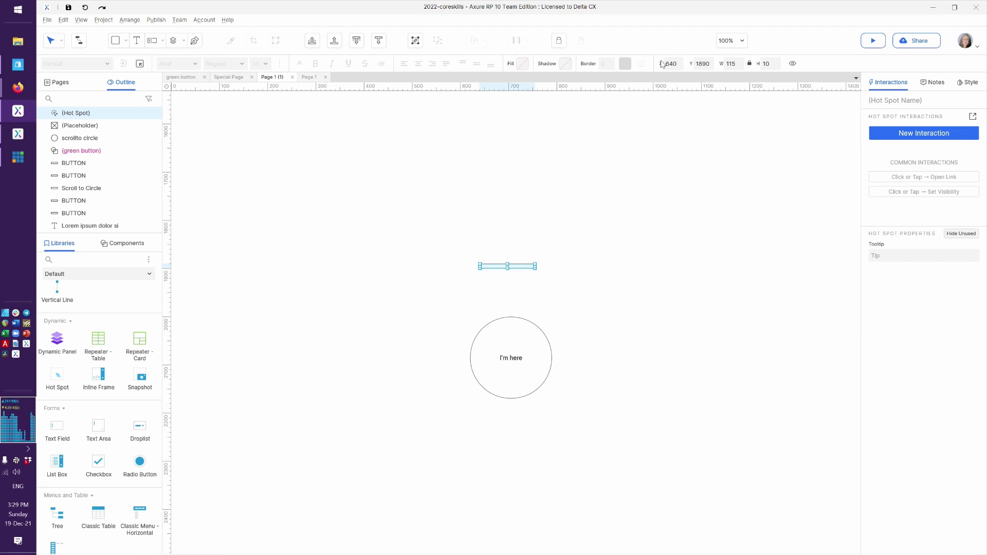
{"action": "left_click", "coordinate": [701, 65]}
{"action": "type", "text": "1900"}
{"action": "key", "text": "Return"}
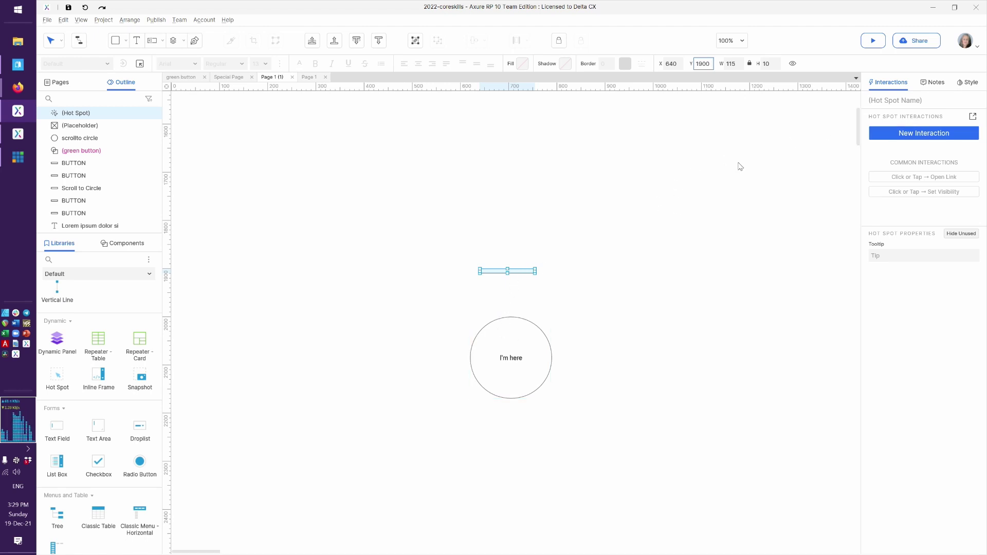
Name the hot spot strip above the "I'm here" circle "scrollto hotspot"
{"action": "left_click", "coordinate": [901, 102]}
{"action": "type", "text": "scollto hotst"}
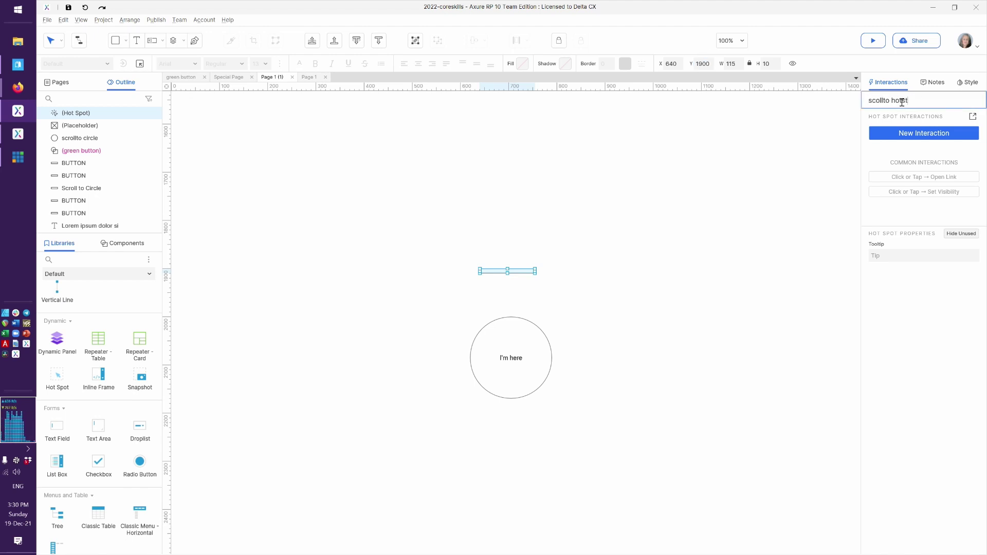
{"action": "key", "text": "BackSpace"}
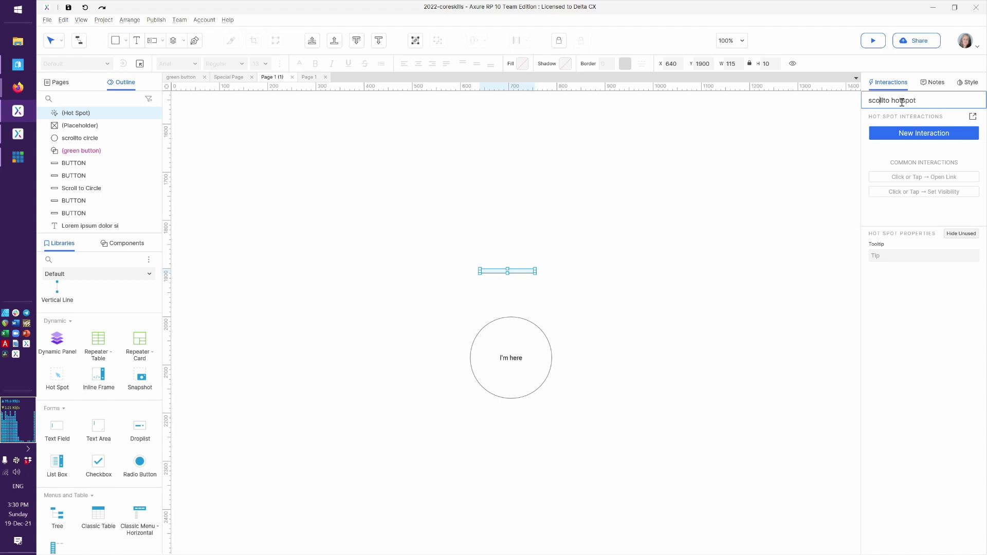
{"action": "type", "text": "r"}
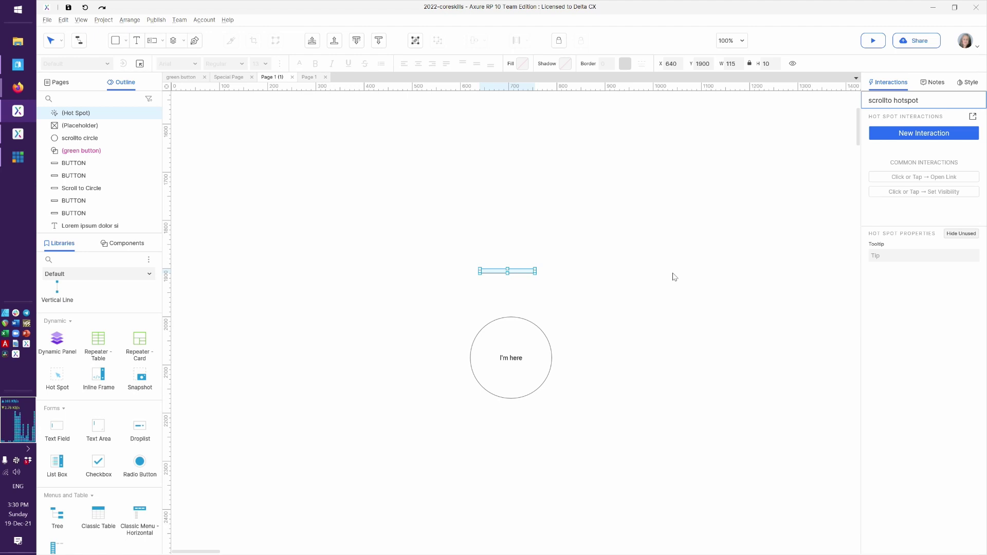
{"action": "left_click", "coordinate": [609, 278]}
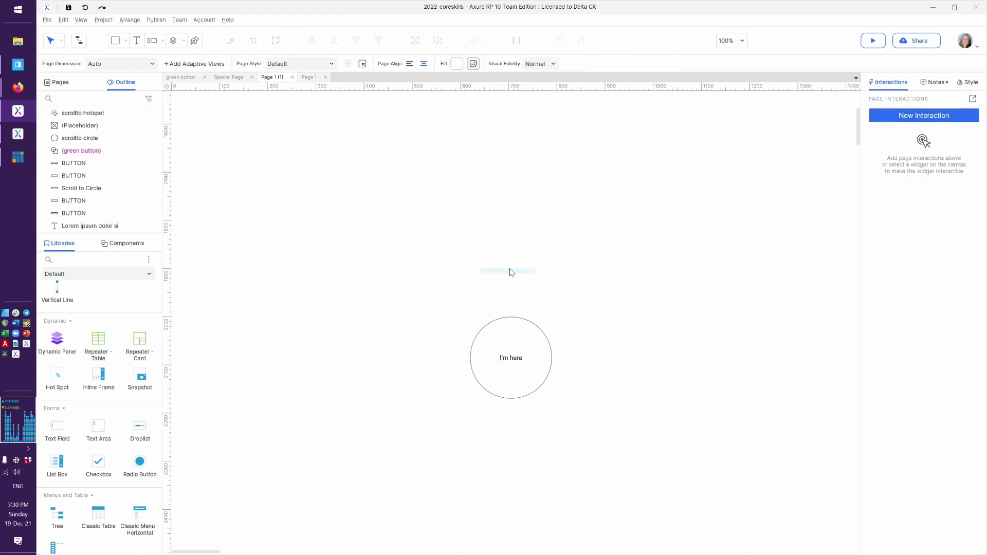
Move the lowest outlined BUTTON beside the "Scroll to Circle" button, at about X 1130, Y 556, and relabel it "Scroll to Hotspot"
{"action": "scroll", "coordinate": [572, 302], "scroll_direction": "up", "scroll_amount": 15}
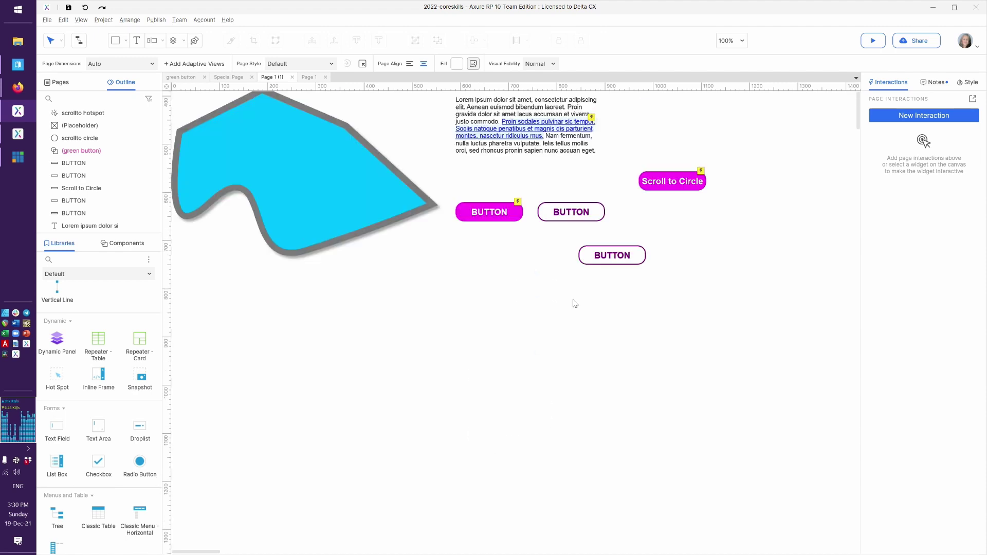
{"action": "left_click", "coordinate": [573, 303]}
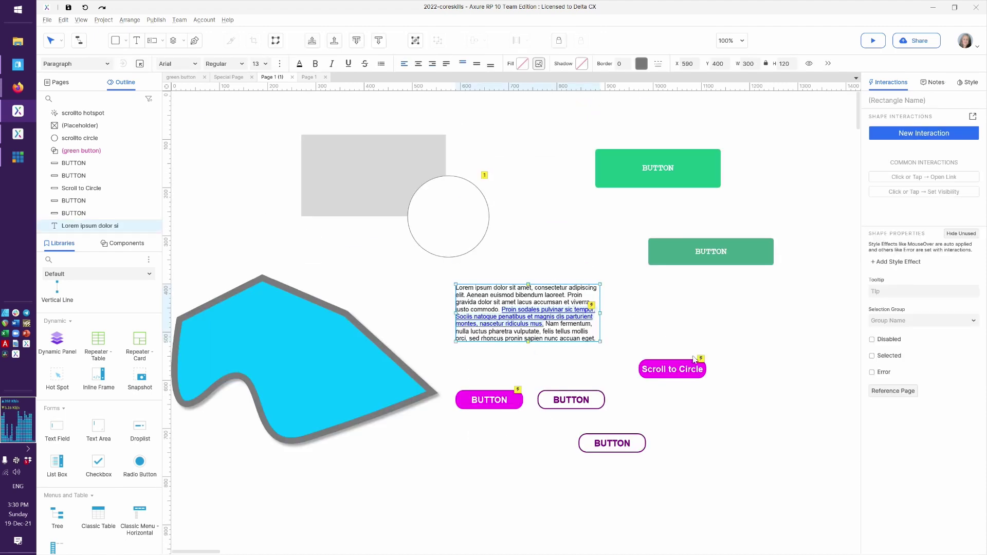
{"action": "left_click_drag", "start_coordinate": [609, 444], "coordinate": [748, 375]}
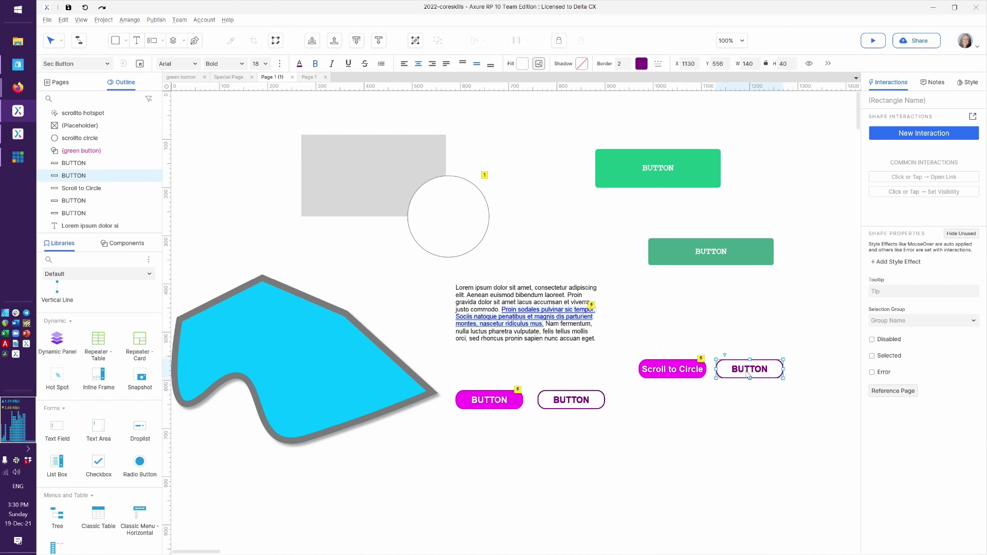
{"action": "type", "text": "Scr"}
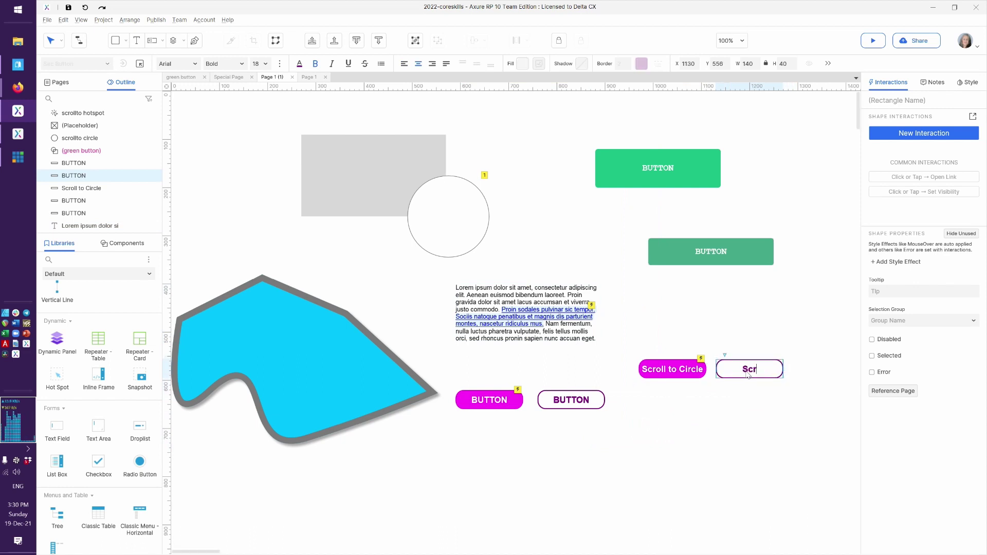
{"action": "type", "text": "oll to Hot"}
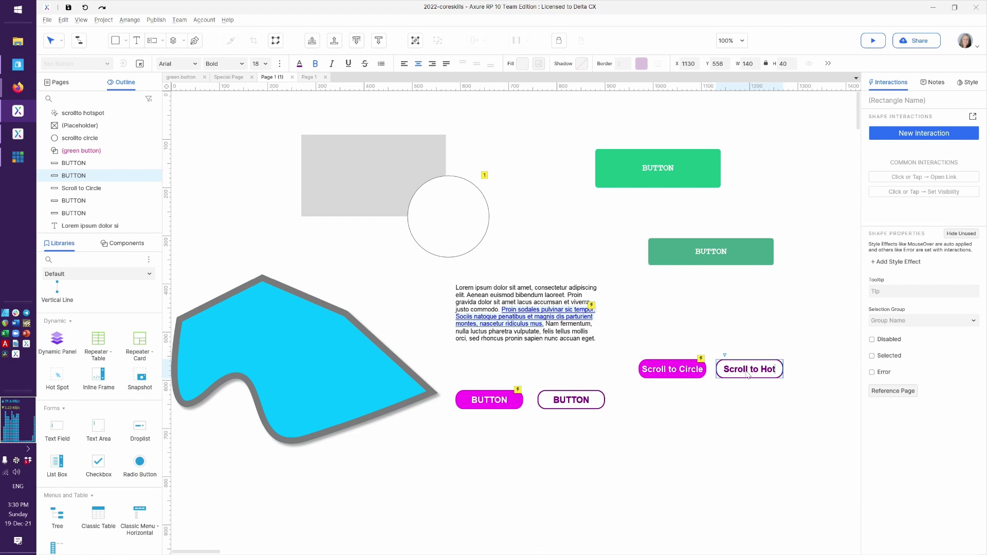
{"action": "type", "text": "spot"}
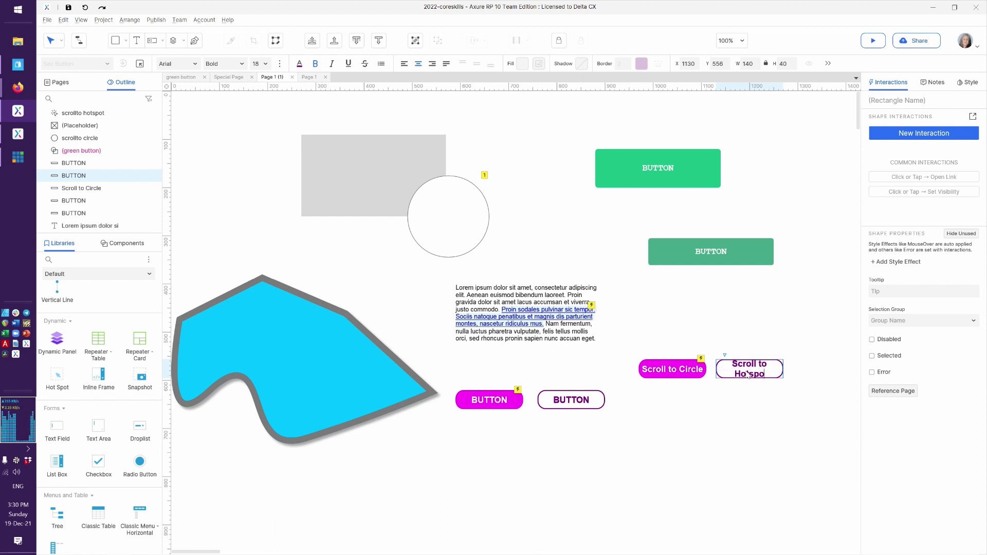
{"action": "left_click", "coordinate": [759, 414]}
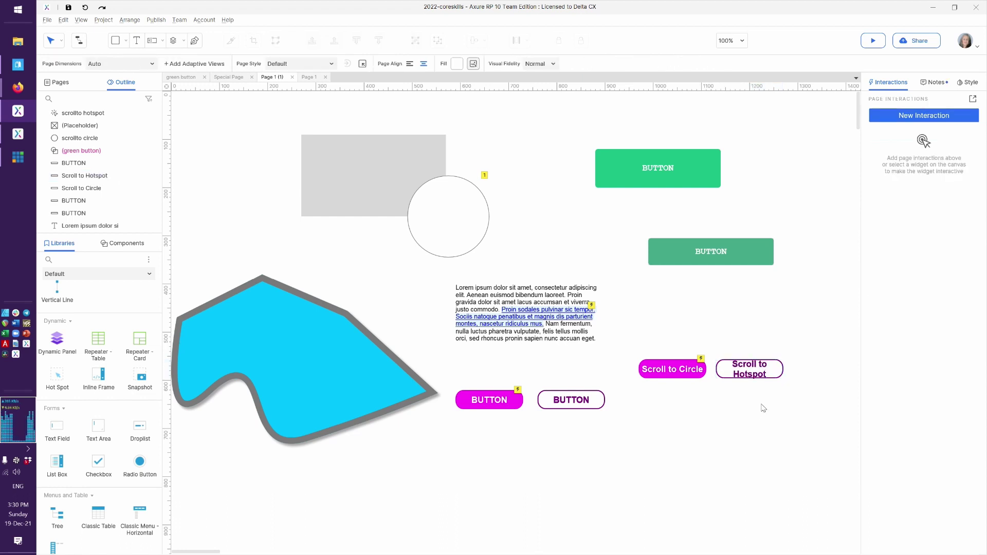
Give the "Scroll to Hotspot" button a Click or Tap event with a Scroll to Widget (Anchor Link) action targeting "scrollto hotspot"
{"action": "left_click", "coordinate": [761, 359]}
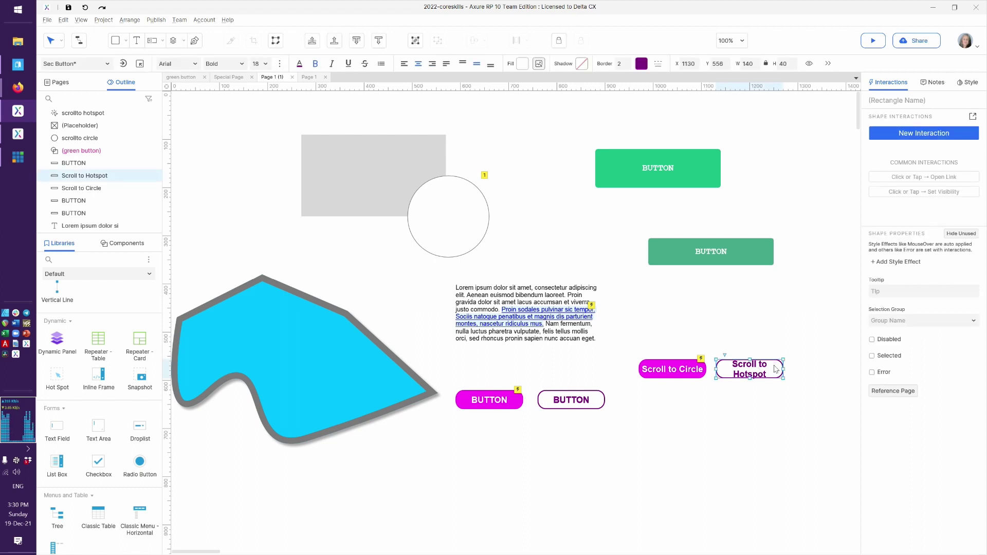
{"action": "left_click", "coordinate": [972, 119]}
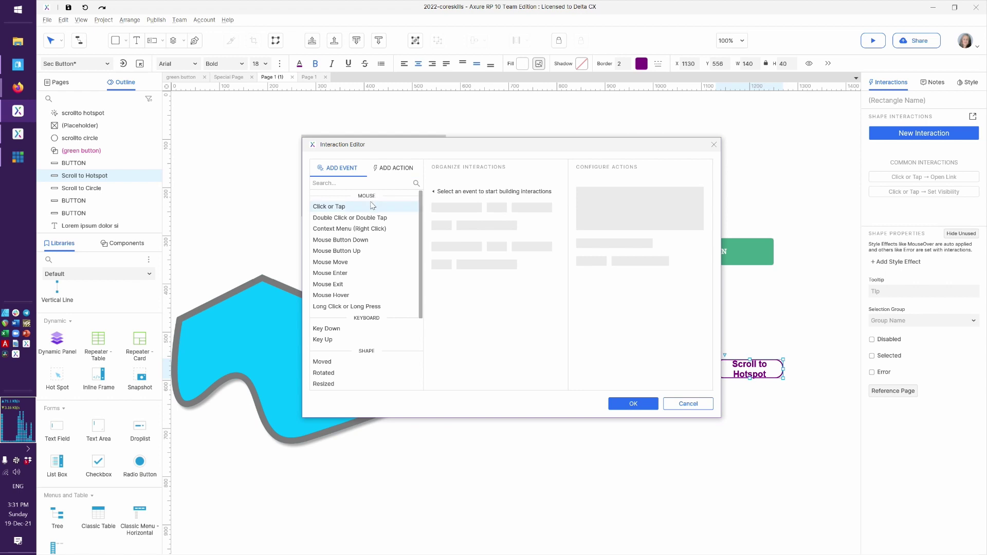
{"action": "left_click", "coordinate": [342, 206]}
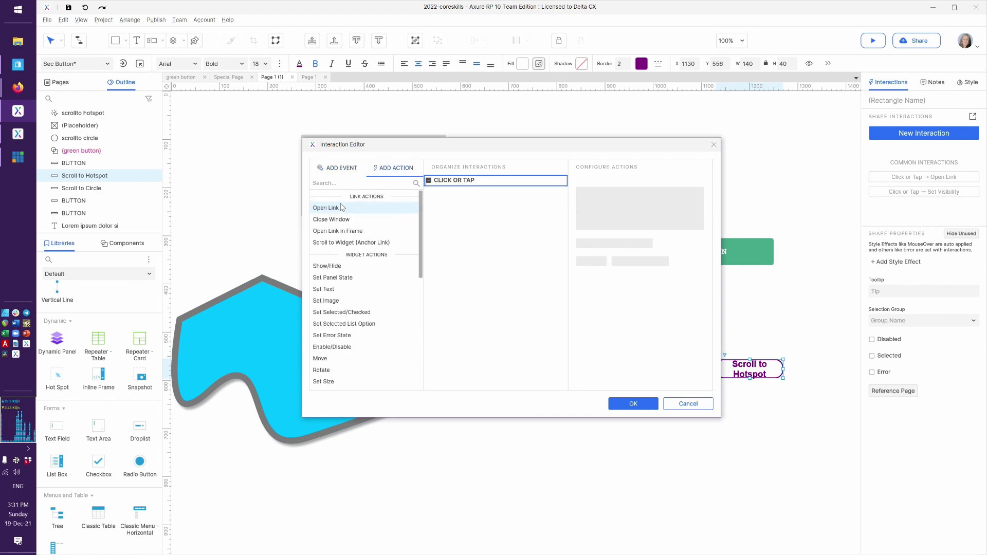
{"action": "left_click", "coordinate": [353, 243]}
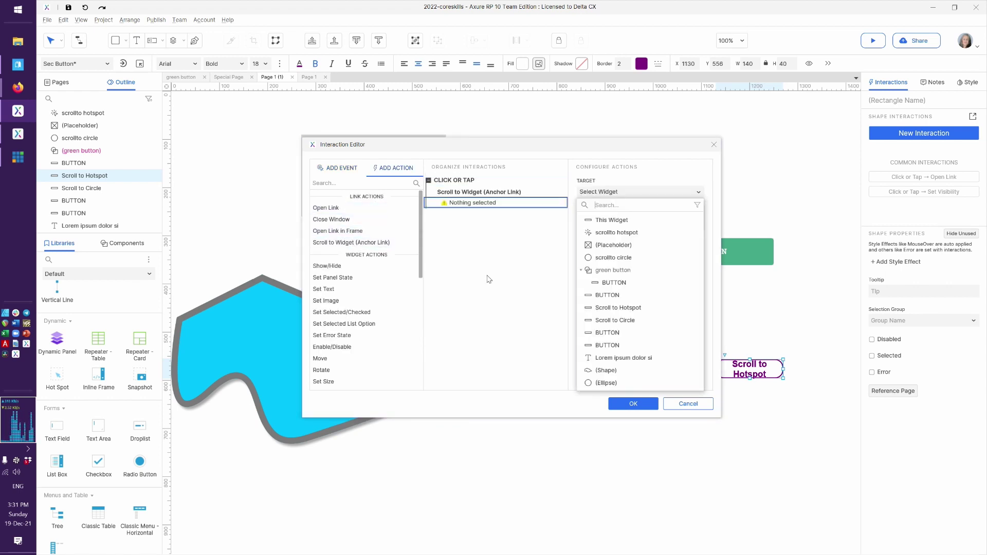
{"action": "left_click", "coordinate": [627, 233]}
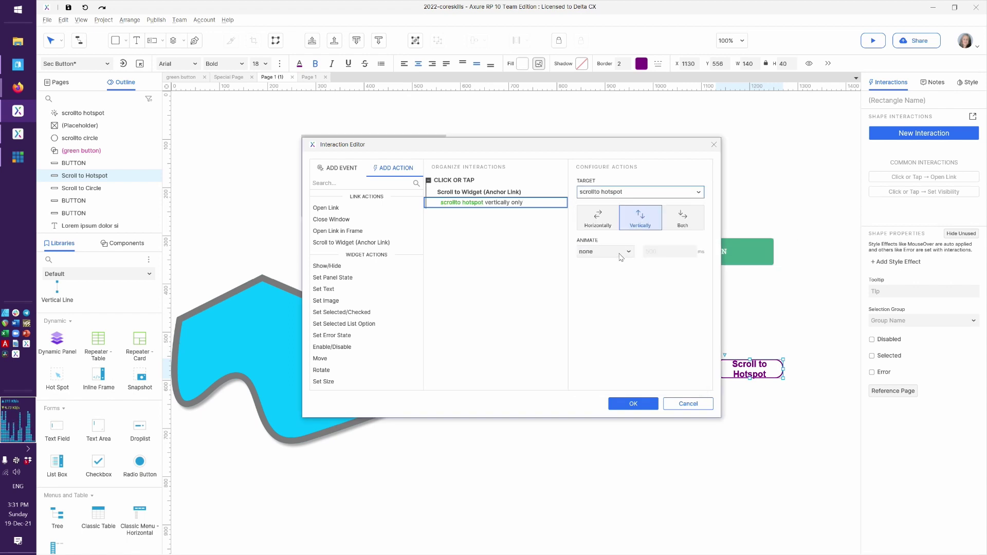
Animate the "Scroll to Hotspot" button's scroll action with linear easing over 1000 ms and save the interaction
{"action": "left_click", "coordinate": [618, 253]}
{"action": "left_click", "coordinate": [605, 289]}
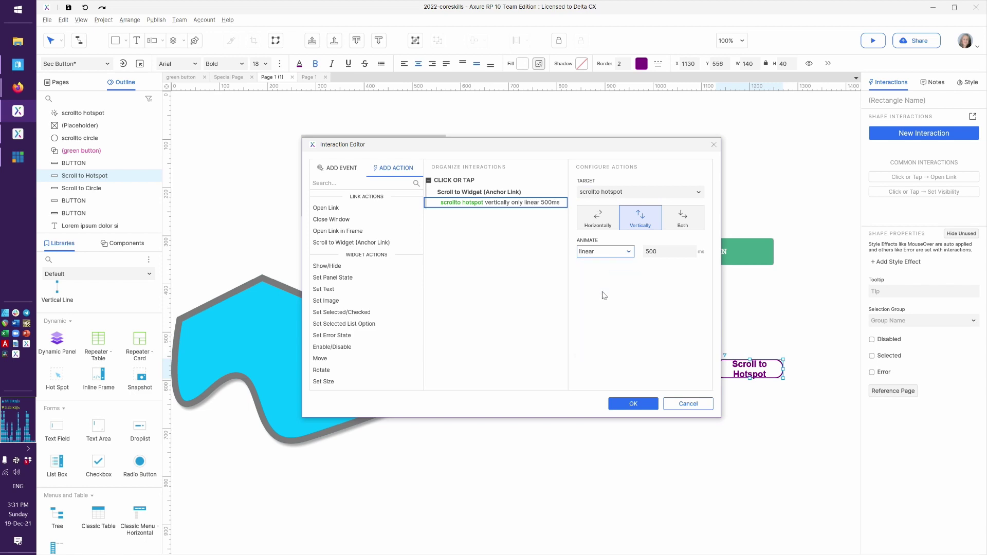
{"action": "double_click", "coordinate": [651, 251]}
{"action": "type", "text": "10"}
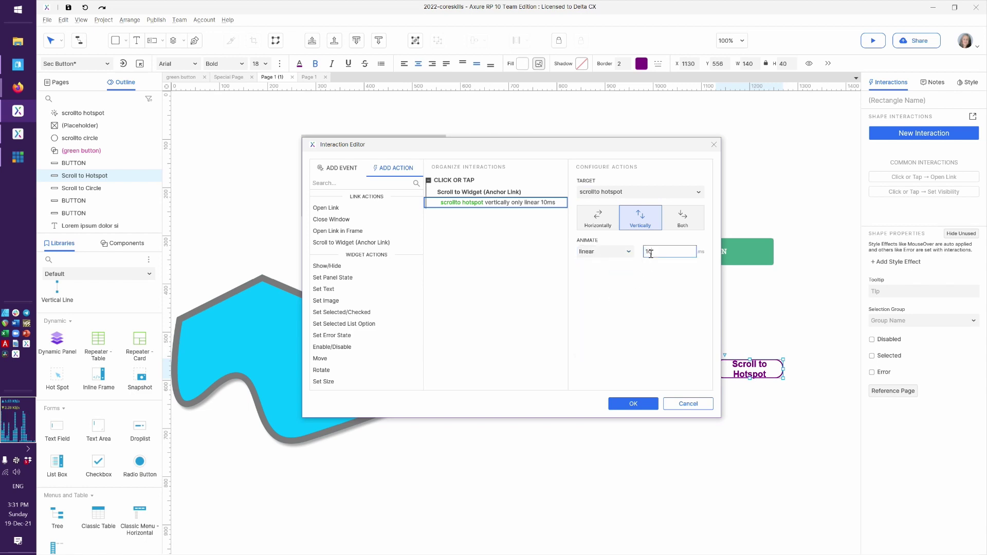
{"action": "type", "text": "00"}
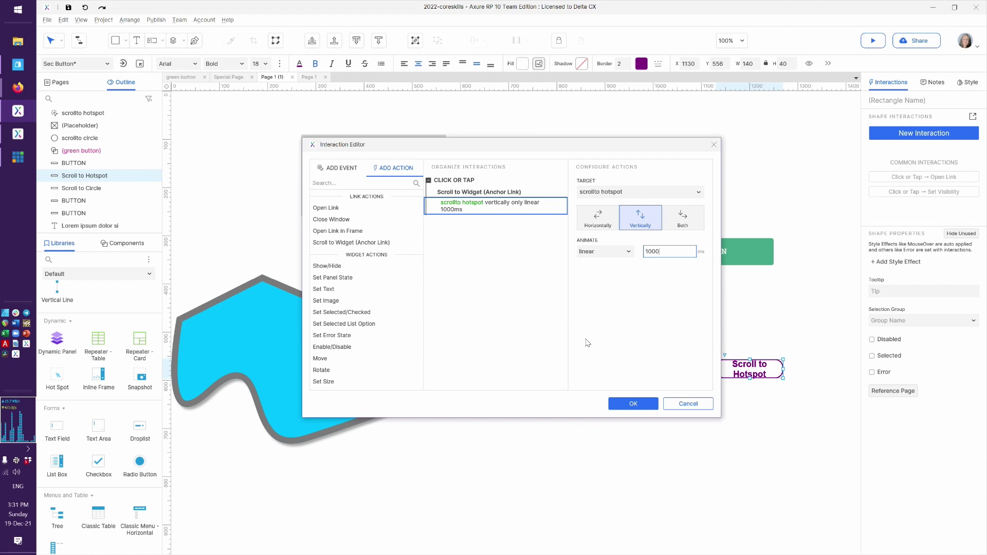
{"action": "left_click", "coordinate": [628, 408]}
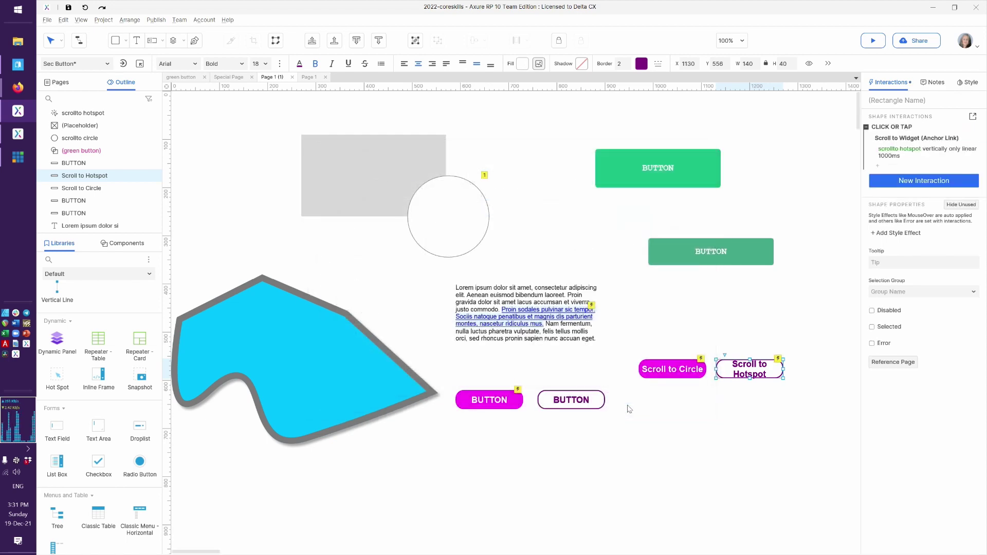
Switch to the browser preview, reload it, test the "Scroll to Hotspot" button, and return to Axure RP
{"action": "key", "text": "alt+Tab"}
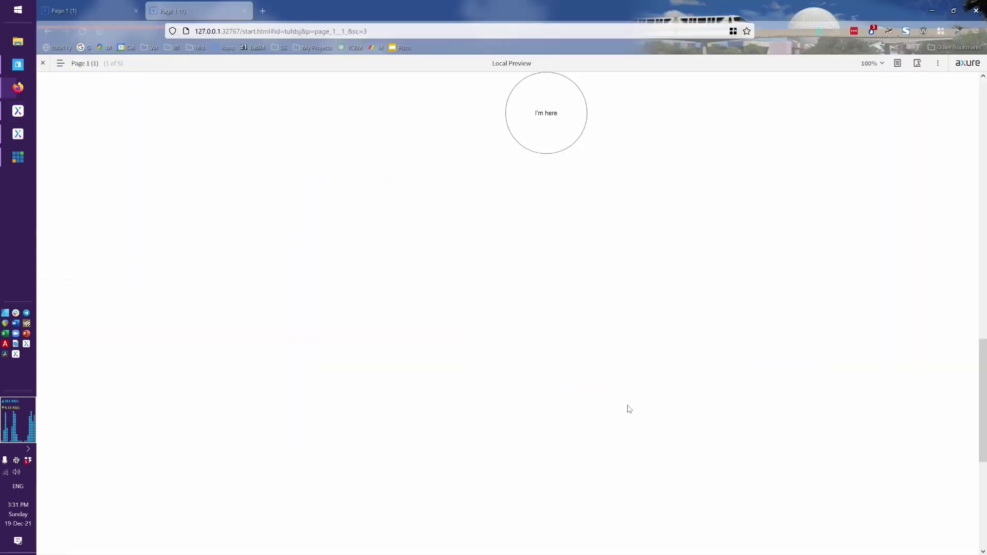
{"action": "key", "text": "F5"}
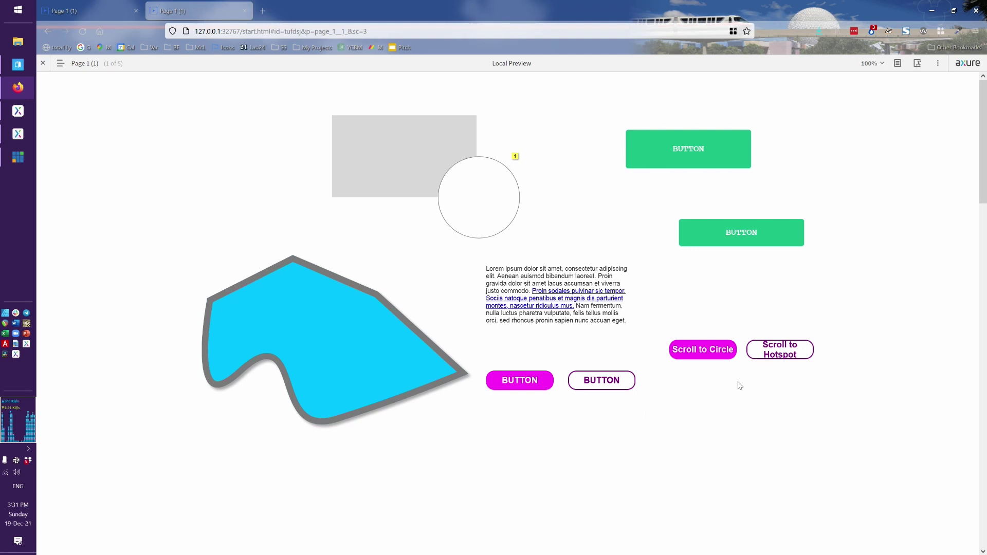
{"action": "left_click", "coordinate": [787, 356]}
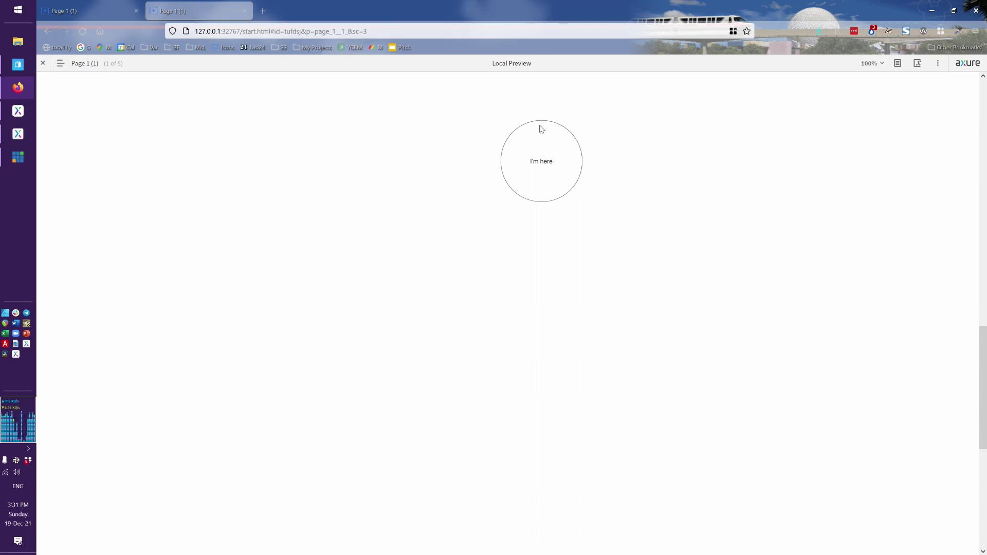
{"action": "key", "text": "alt+Tab"}
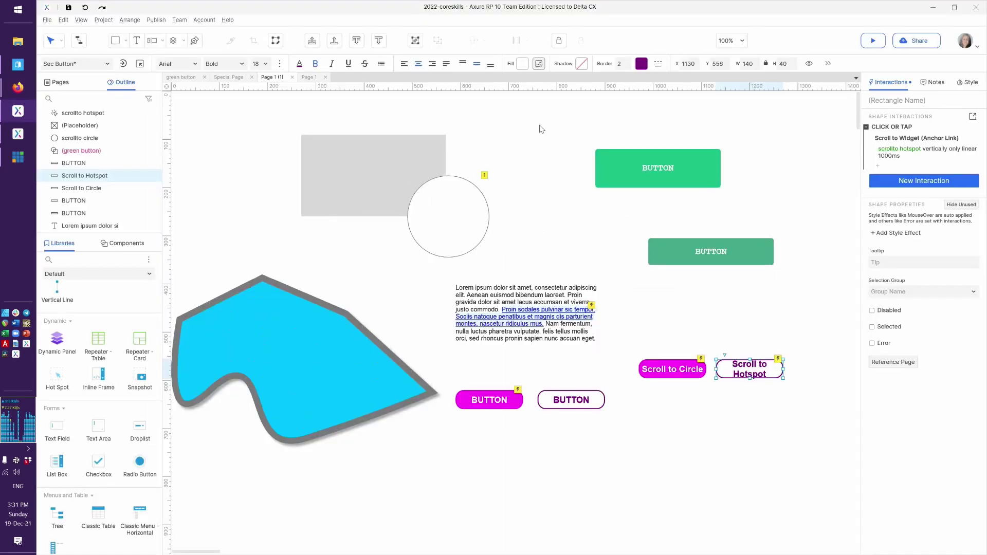
Move the "scrollto hotspot" strip closer to the "I'm here" circle, to about X 648, Y 1940
{"action": "scroll", "coordinate": [541, 128], "scroll_direction": "down", "scroll_amount": 15}
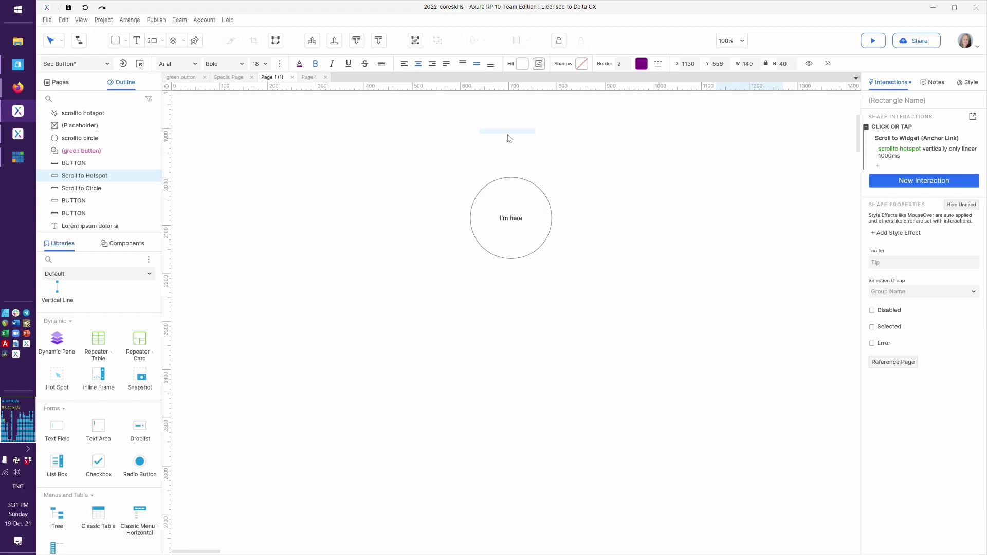
{"action": "left_click_drag", "start_coordinate": [508, 137], "coordinate": [511, 152]}
{"action": "scroll", "coordinate": [522, 154], "scroll_direction": "up", "scroll_amount": 3}
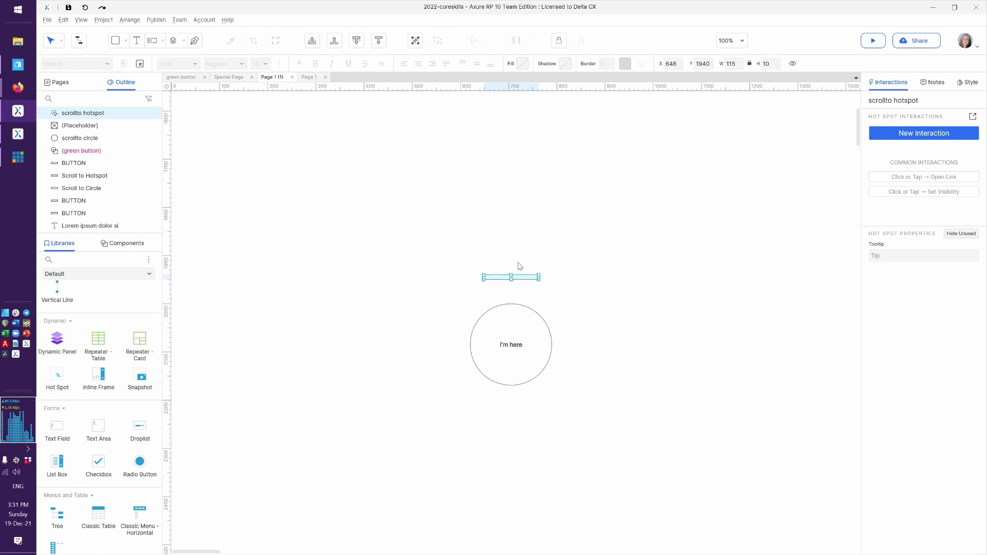